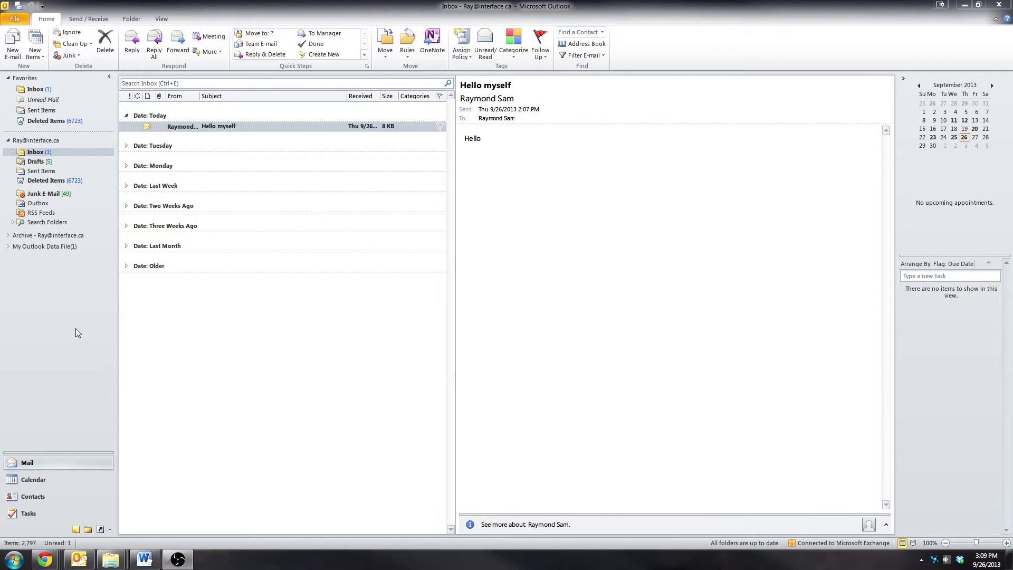
Open the 'Hello myself' message in a maximized window, then close it back to the Inbox
{"action": "left_click", "coordinate": [663, 362]}
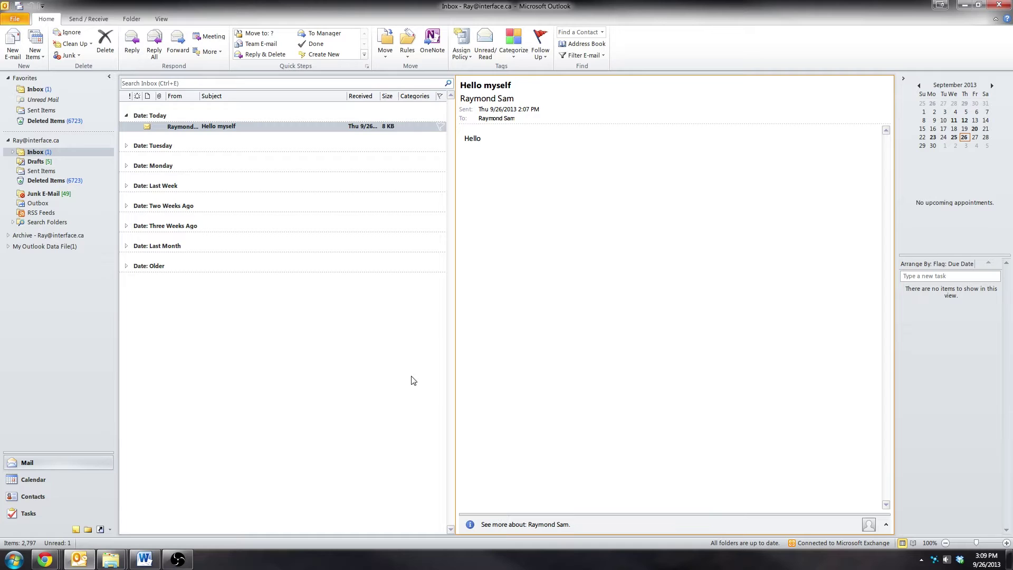
{"action": "left_click", "coordinate": [214, 131]}
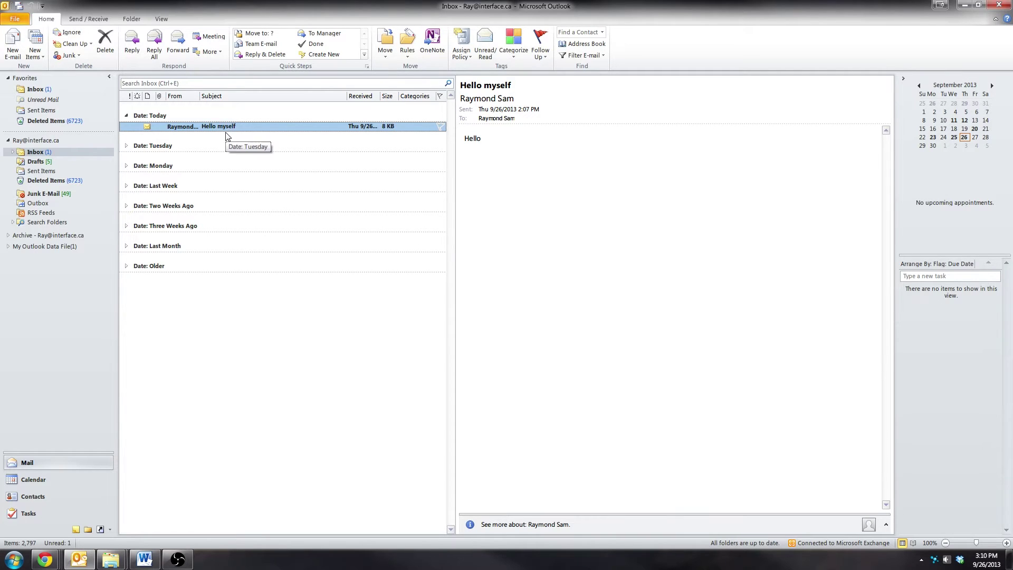
{"action": "double_click", "coordinate": [259, 127]}
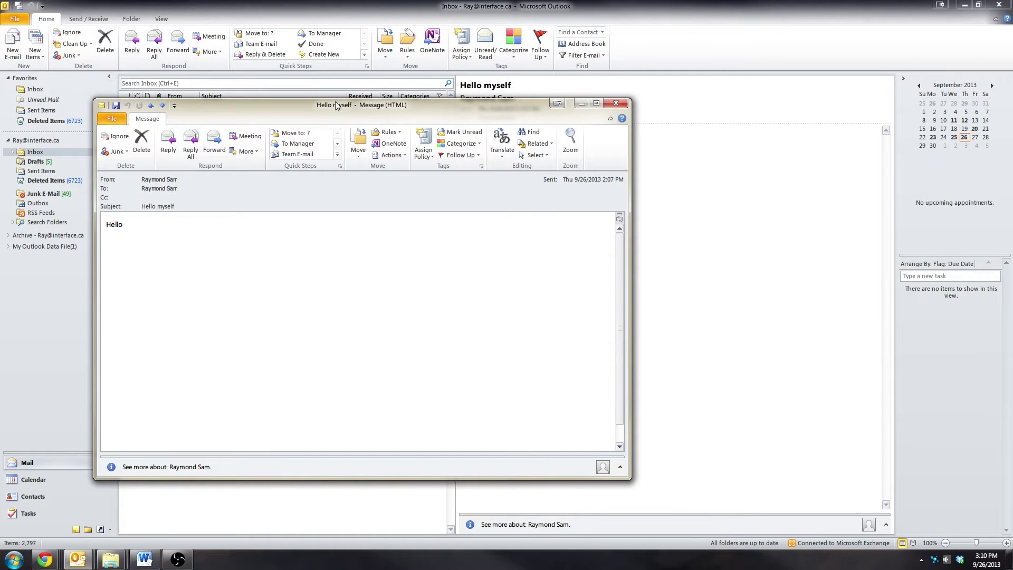
{"action": "double_click", "coordinate": [335, 105]}
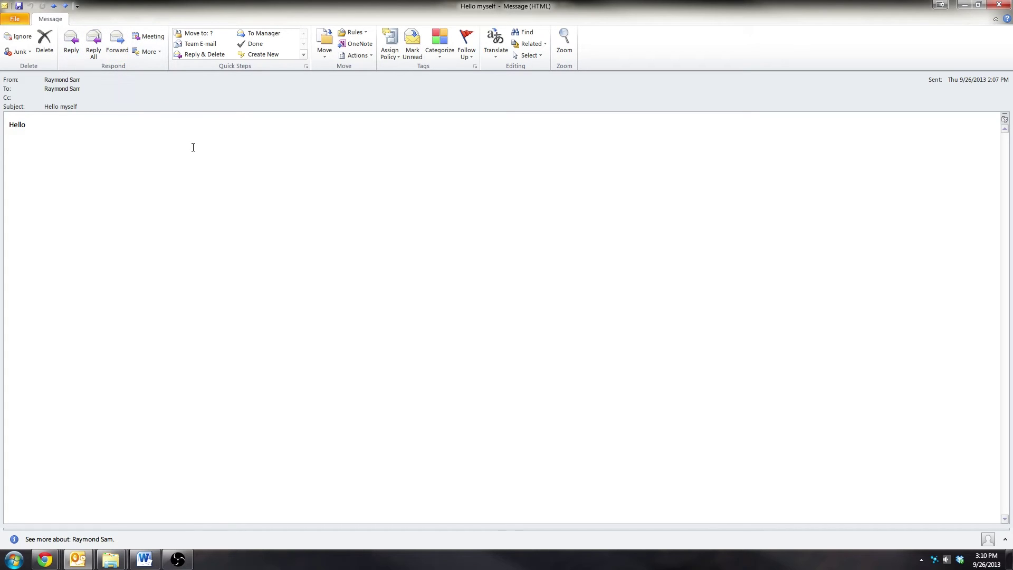
{"action": "left_click", "coordinate": [1008, 5]}
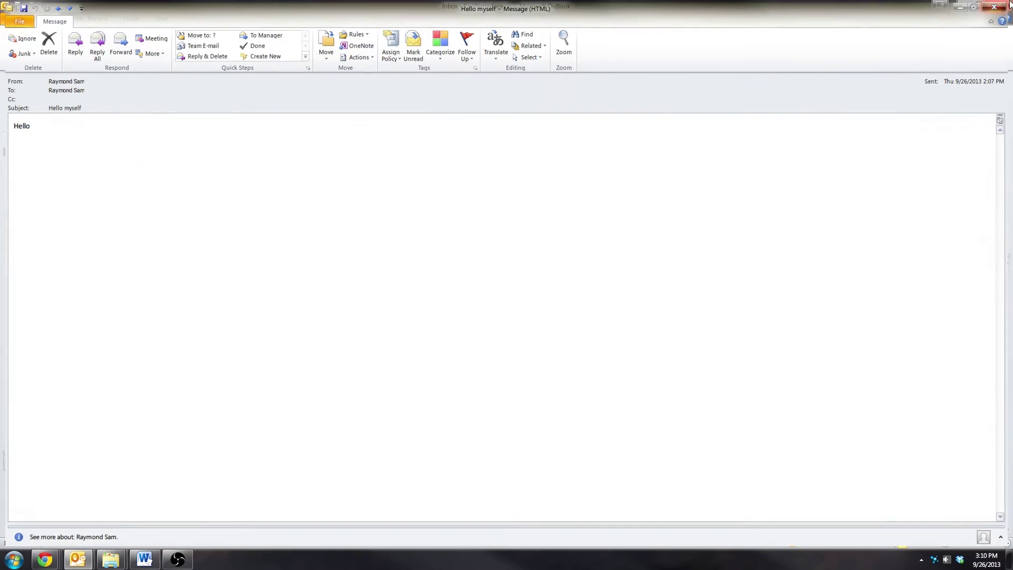
{"action": "left_click", "coordinate": [586, 213]}
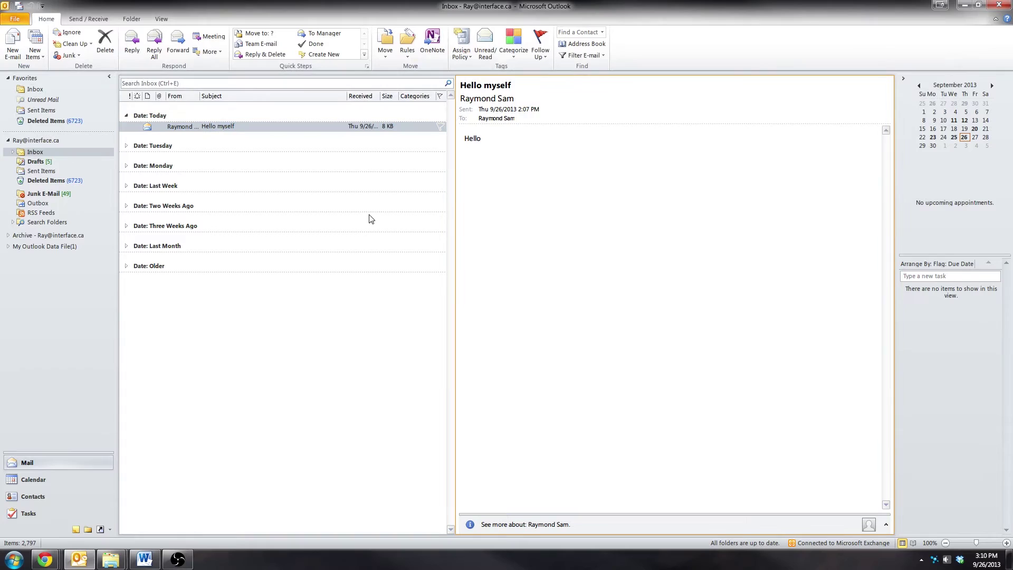
Start a new e-mail, opening the Cc Select Names picker and cancelling it without choosing anyone
{"action": "left_click", "coordinate": [11, 46]}
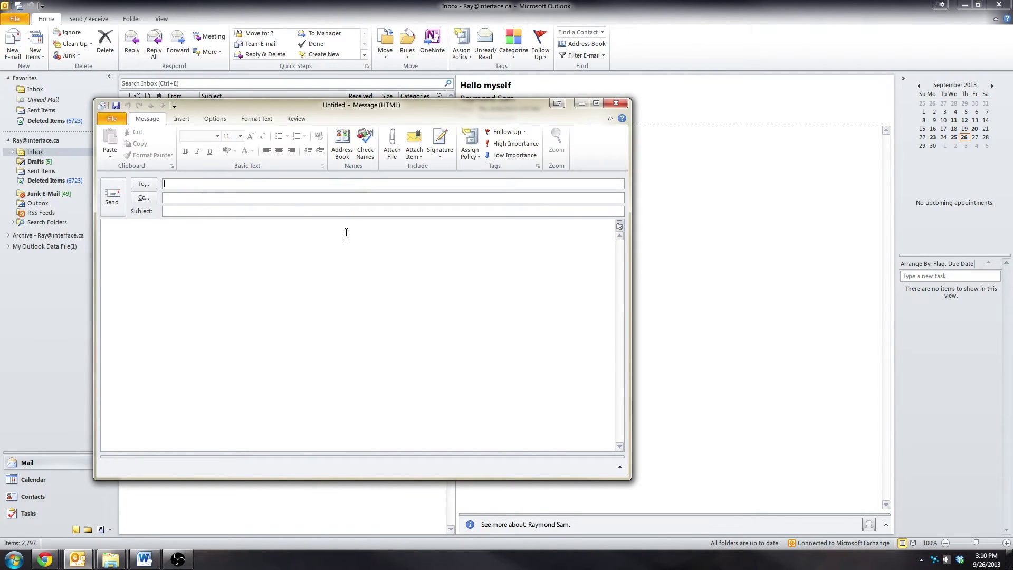
{"action": "left_click", "coordinate": [256, 224]}
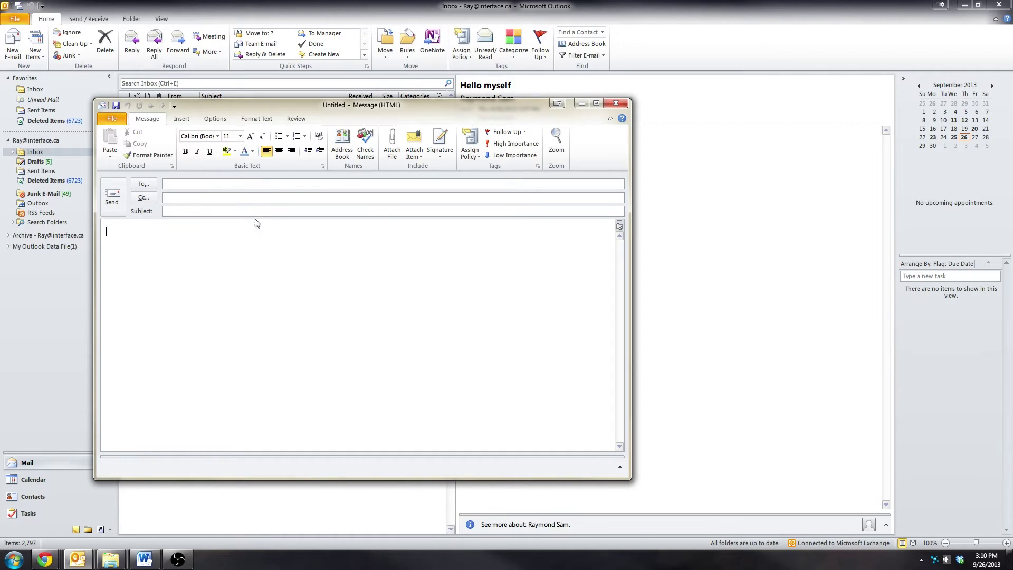
{"action": "left_click", "coordinate": [265, 182]}
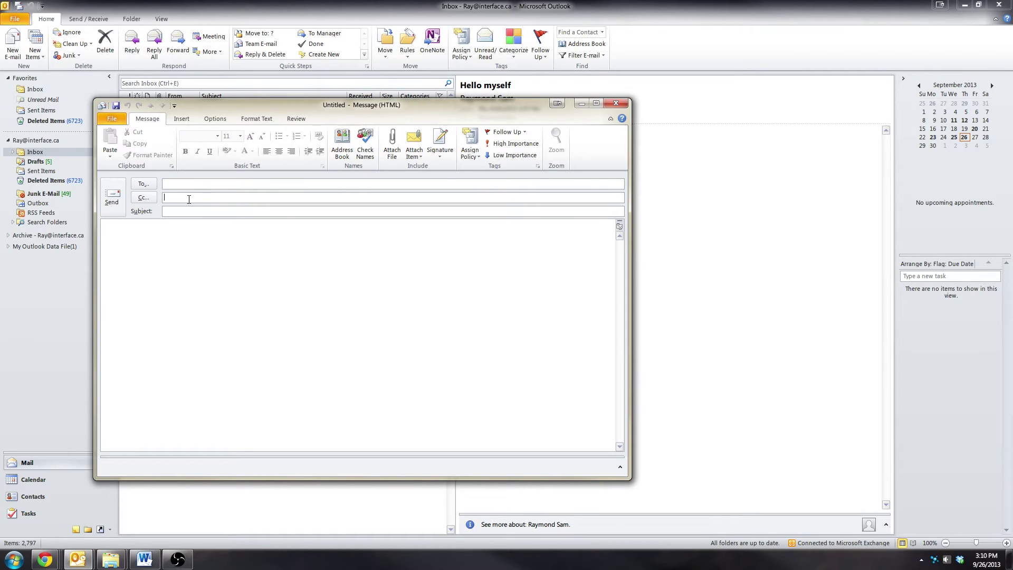
{"action": "left_click", "coordinate": [189, 200]}
{"action": "left_click", "coordinate": [144, 199]}
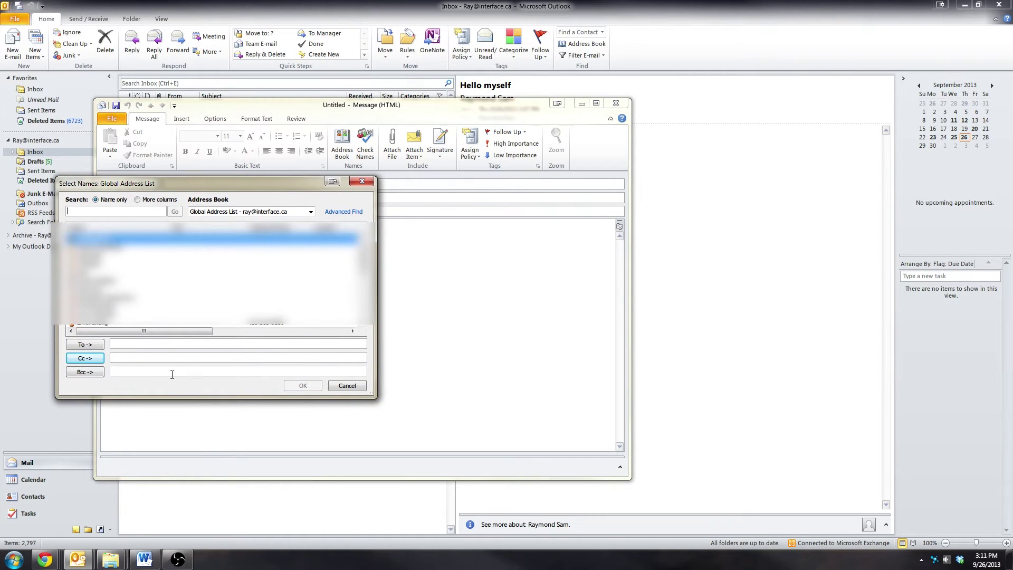
{"action": "left_click", "coordinate": [174, 373]}
{"action": "left_click", "coordinate": [347, 386]}
{"action": "left_click", "coordinate": [200, 212]}
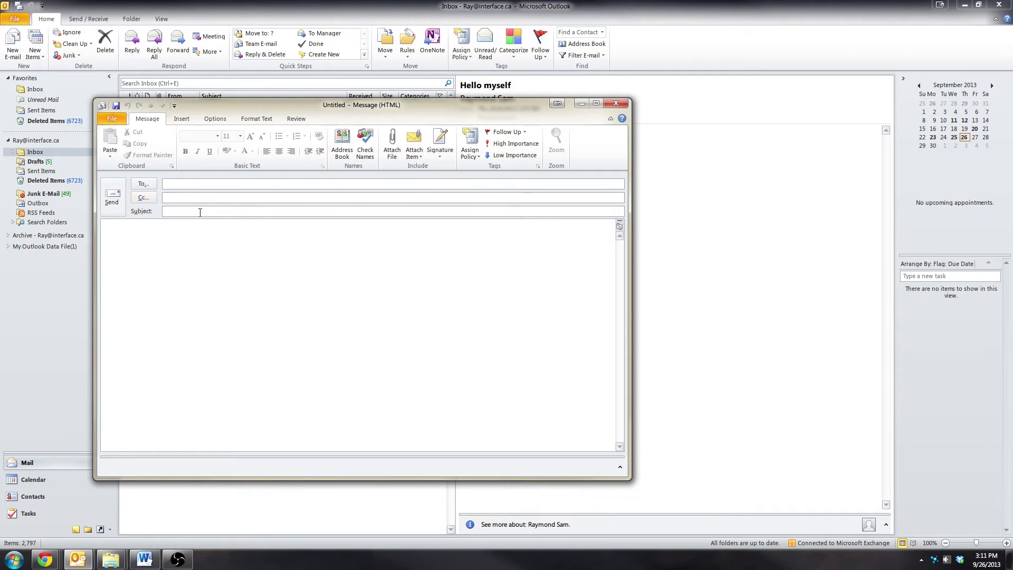
{"action": "left_click", "coordinate": [232, 280]}
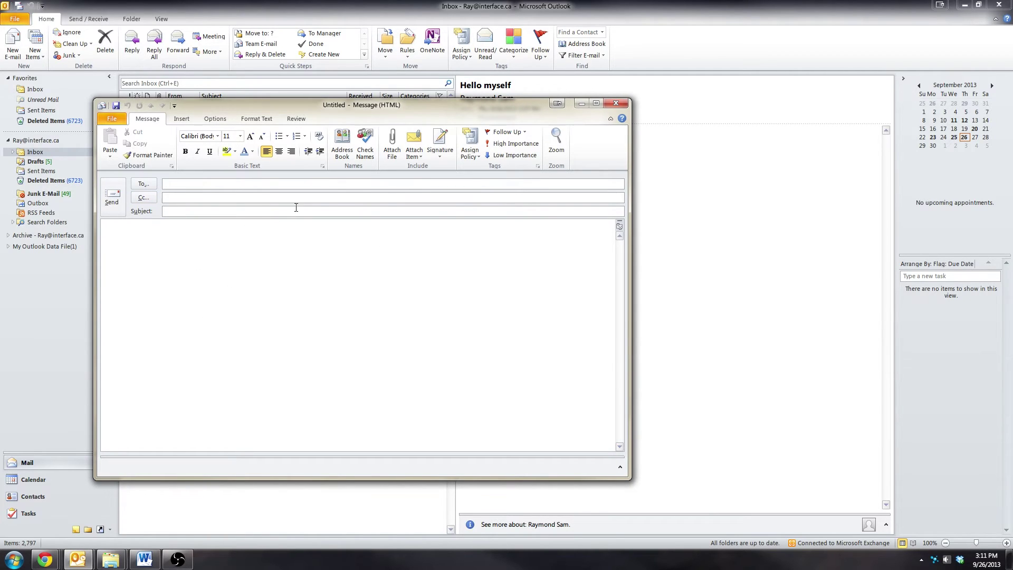
Address the e-mail to the owner in To and Cc, with their full name as subject and first name in the body
{"action": "left_click", "coordinate": [241, 184]}
{"action": "type", "text": "ray"}
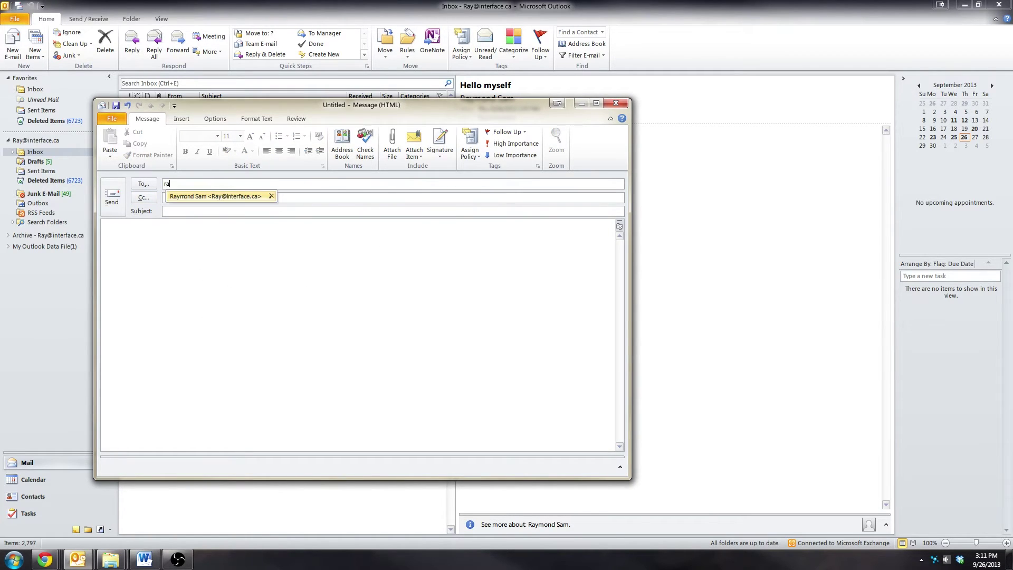
{"action": "key", "text": "Tab"}
{"action": "type", "text": "ray"}
{"action": "key", "text": "Return"}
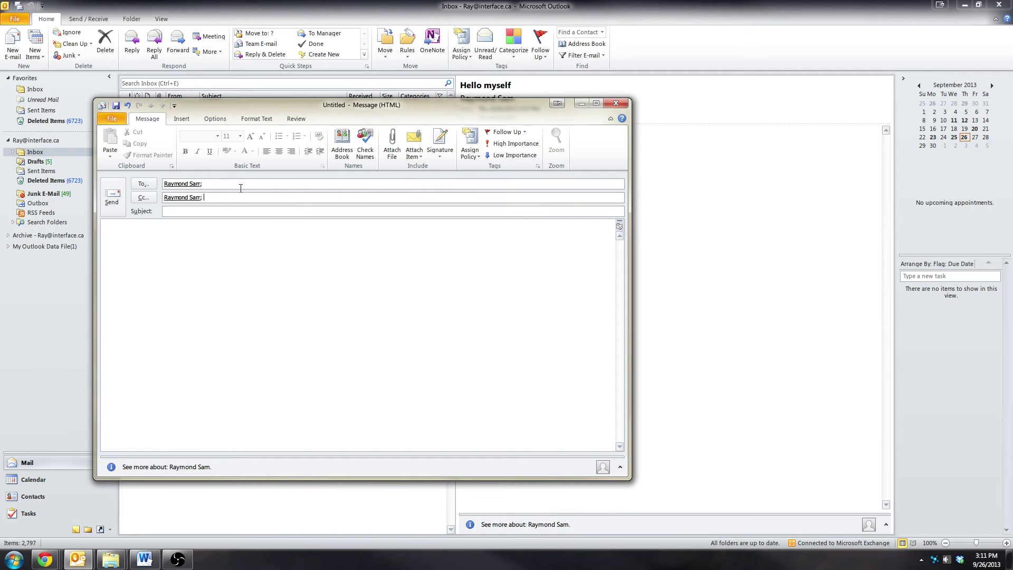
{"action": "type", "text": "Raymond Sam"}
{"action": "key", "text": "Tab"}
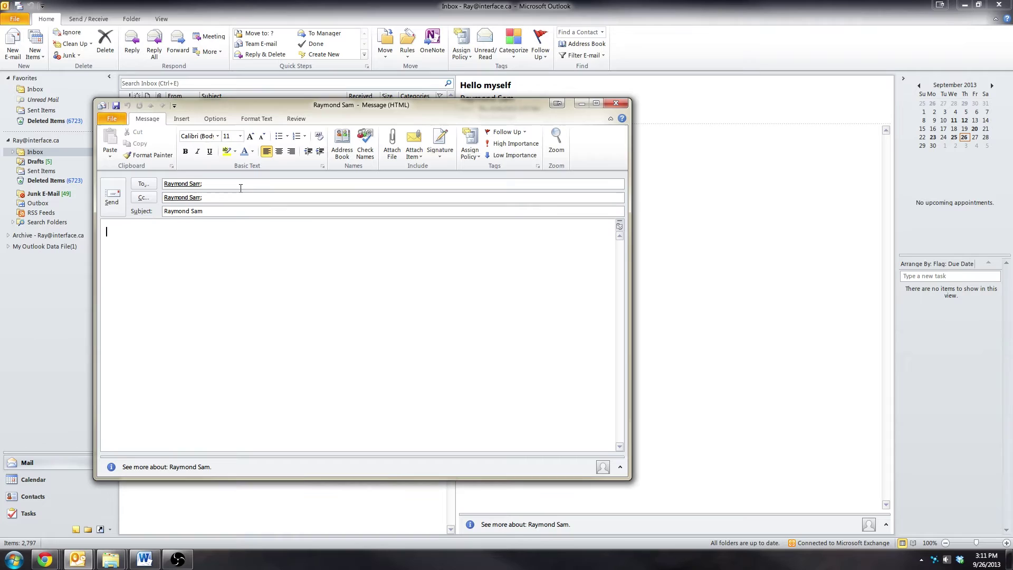
{"action": "type", "text": "Raymond Sam"}
Attach attachment.docx, attachment.pdf from Explorer, and a copy of the September 26, 2013 calendar
{"action": "left_click", "coordinate": [393, 151]}
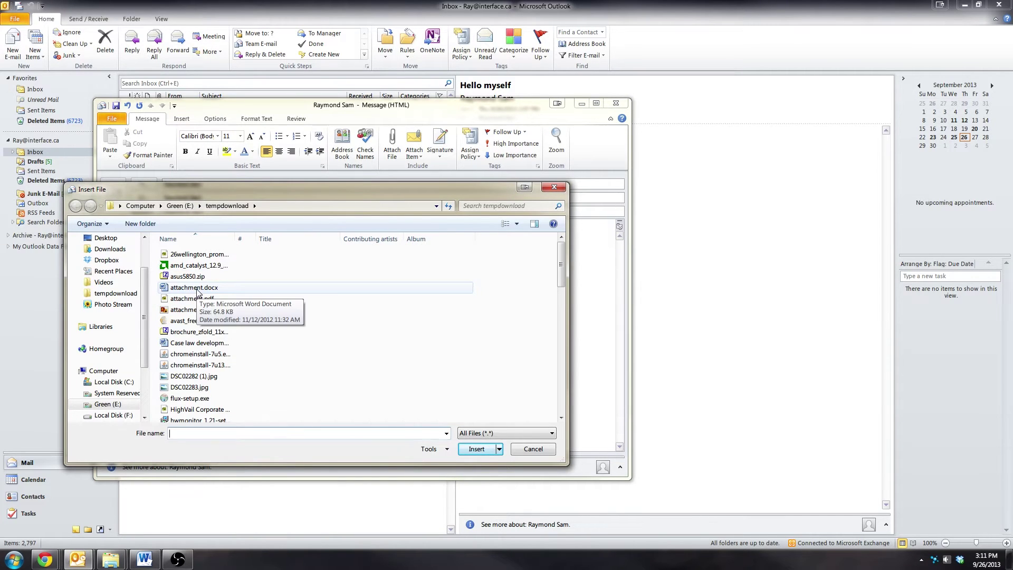
{"action": "double_click", "coordinate": [195, 288]}
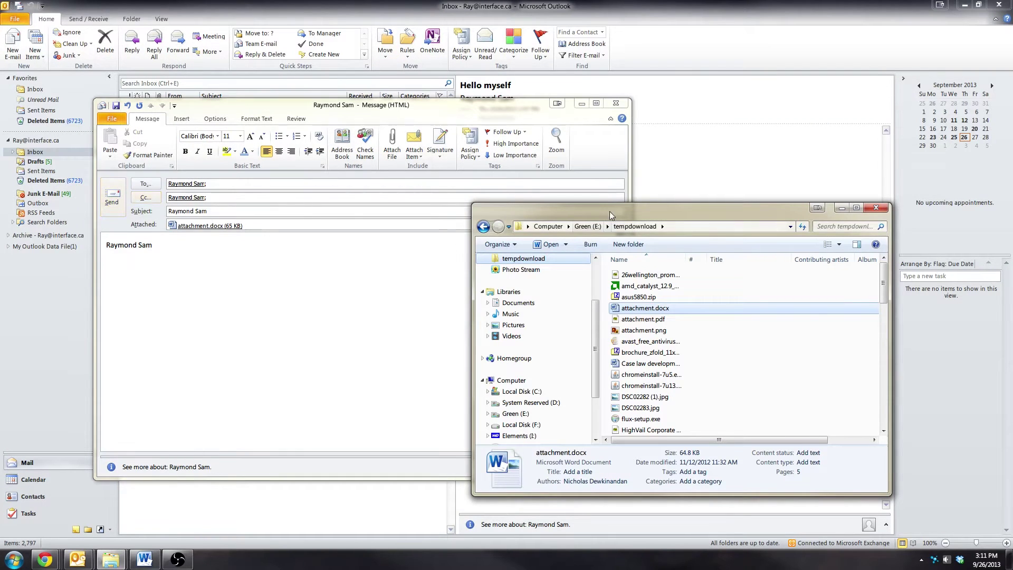
{"action": "left_click_drag", "start_coordinate": [609, 211], "coordinate": [769, 201]}
{"action": "left_click_drag", "start_coordinate": [802, 306], "coordinate": [329, 289]}
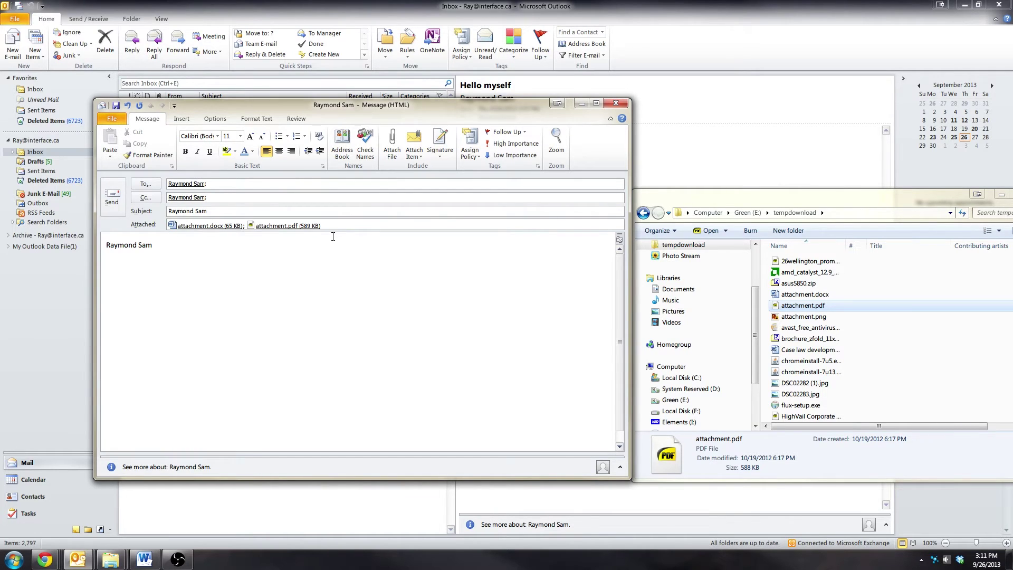
{"action": "left_click", "coordinate": [414, 152]}
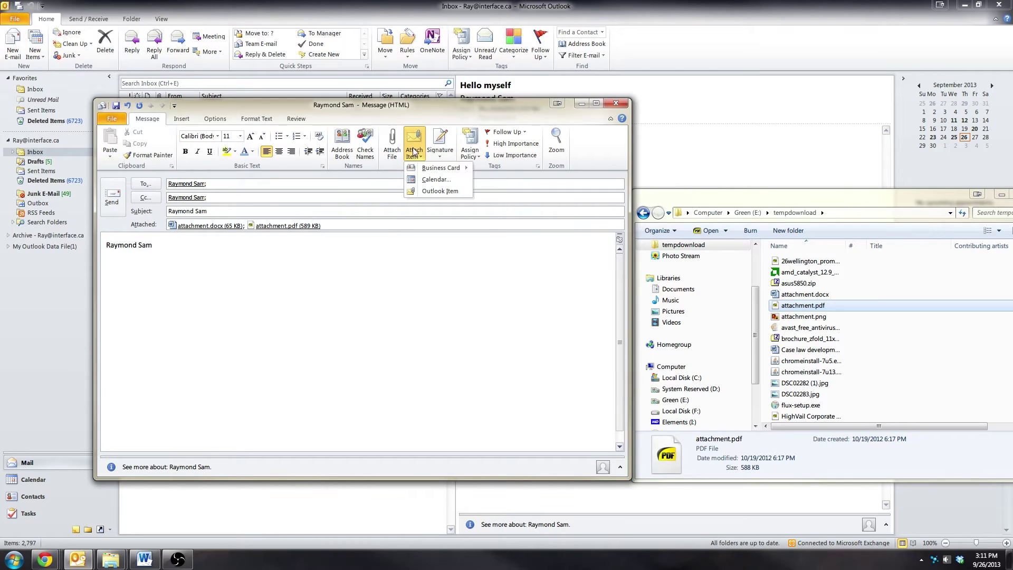
{"action": "left_click", "coordinate": [432, 180]}
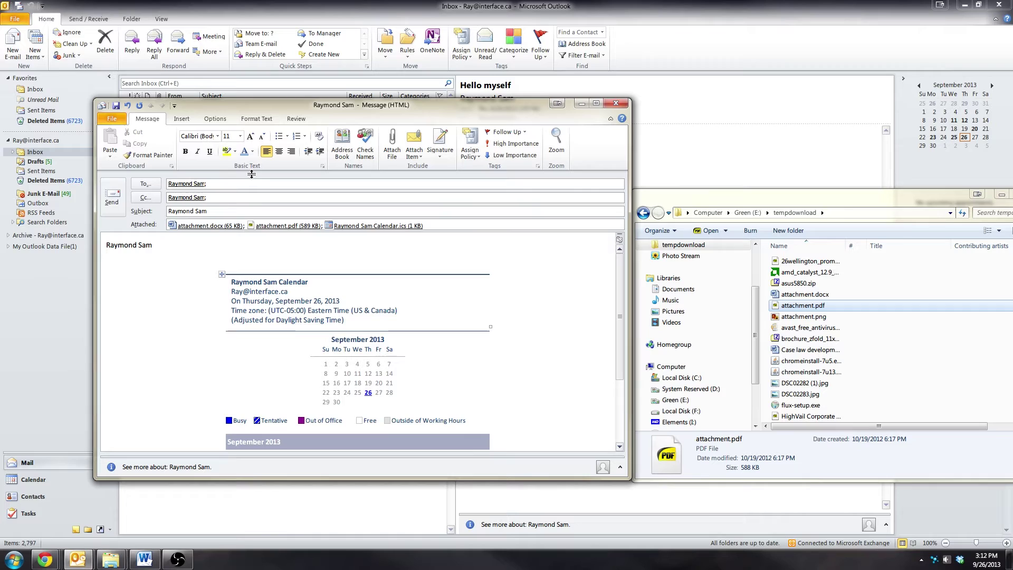
Format the body's name line as 16-point Cambria (Headings) in a pale theme font colour
{"action": "left_click", "coordinate": [172, 246]}
{"action": "left_click_drag", "start_coordinate": [172, 247], "coordinate": [45, 247]}
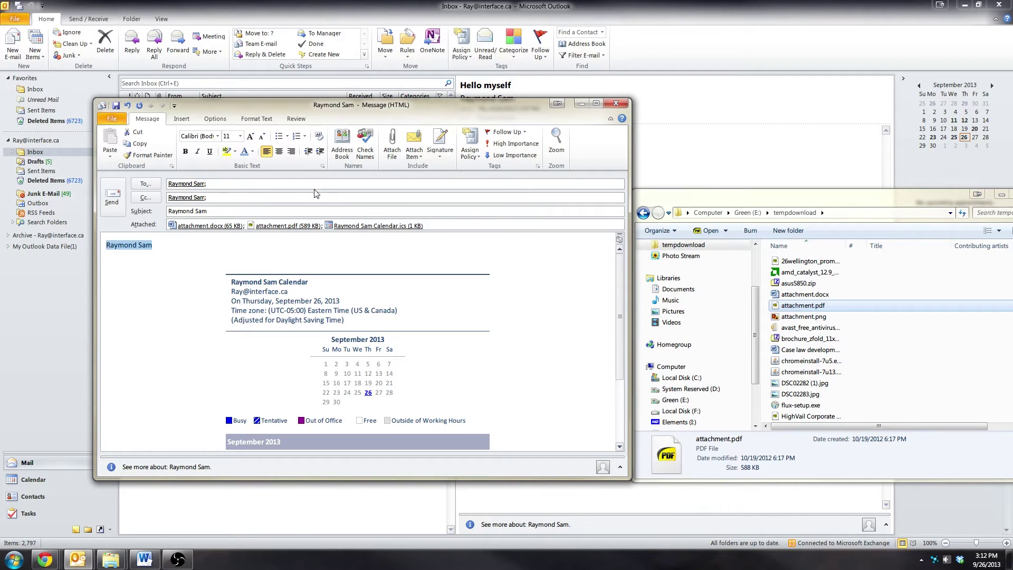
{"action": "left_click", "coordinate": [240, 136]}
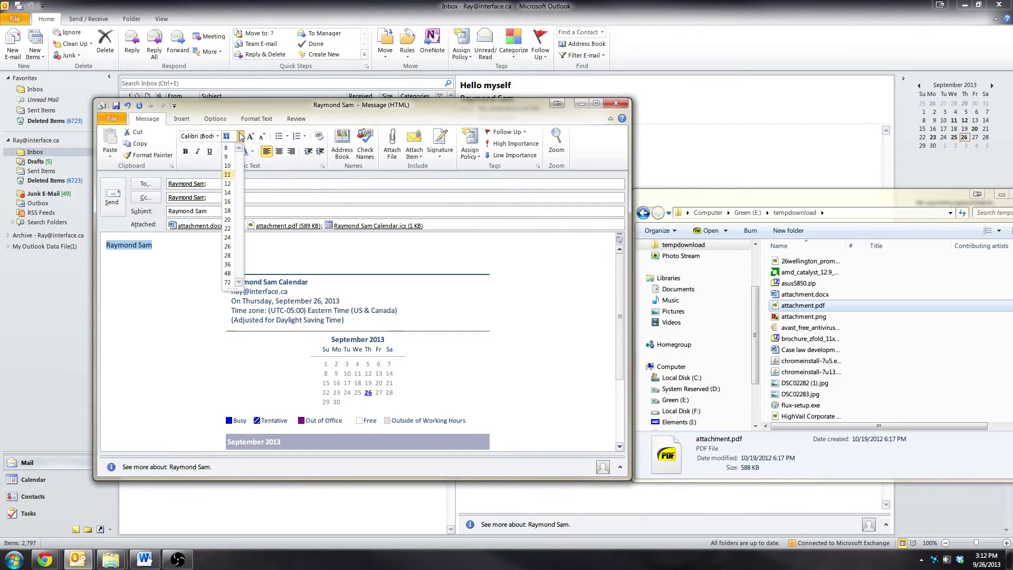
{"action": "left_click", "coordinate": [228, 201]}
{"action": "left_click", "coordinate": [253, 151]}
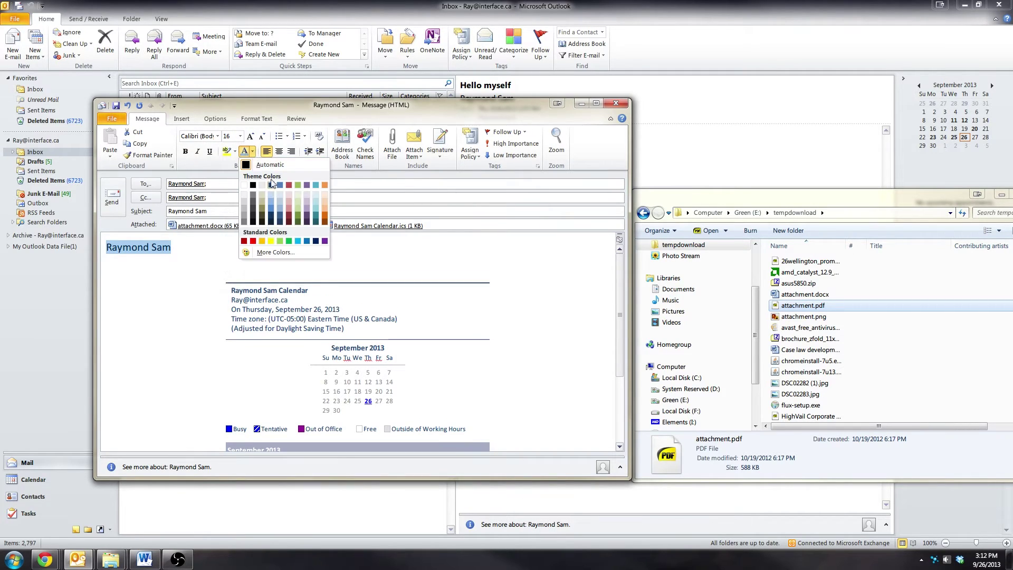
{"action": "left_click", "coordinate": [274, 192]}
{"action": "left_click", "coordinate": [217, 136]}
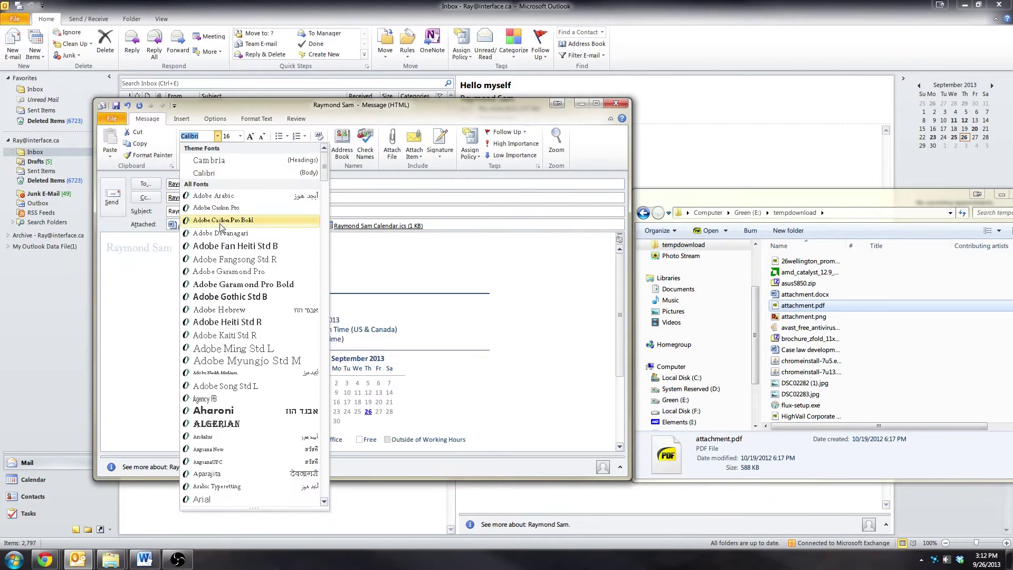
{"action": "left_click", "coordinate": [209, 160]}
{"action": "left_click", "coordinate": [208, 269]}
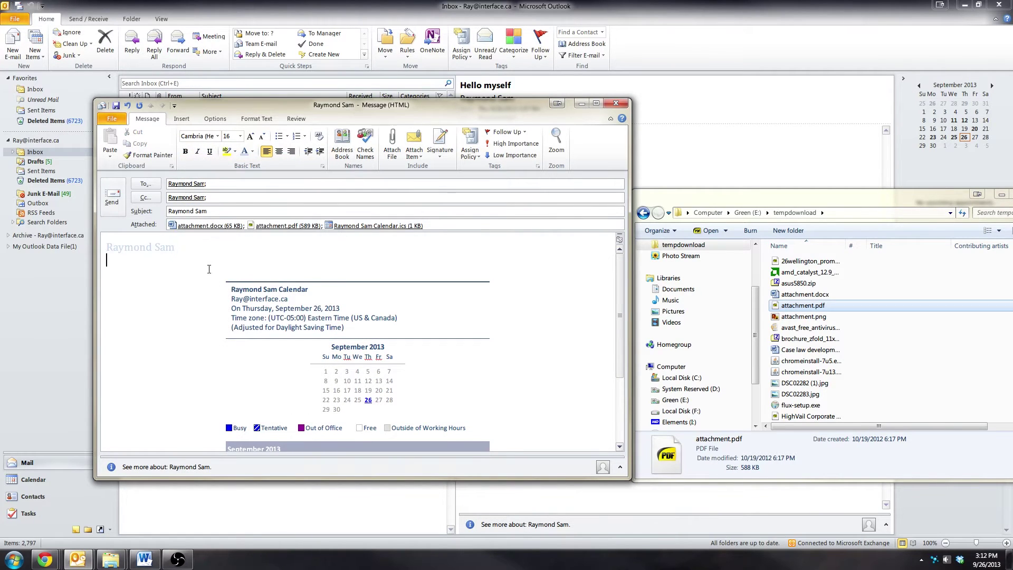
{"action": "key", "text": "shift+Up"}
{"action": "key", "text": "Down"}
Send the message and preview the received copy with its calendar and two attachments
{"action": "left_click", "coordinate": [105, 195]}
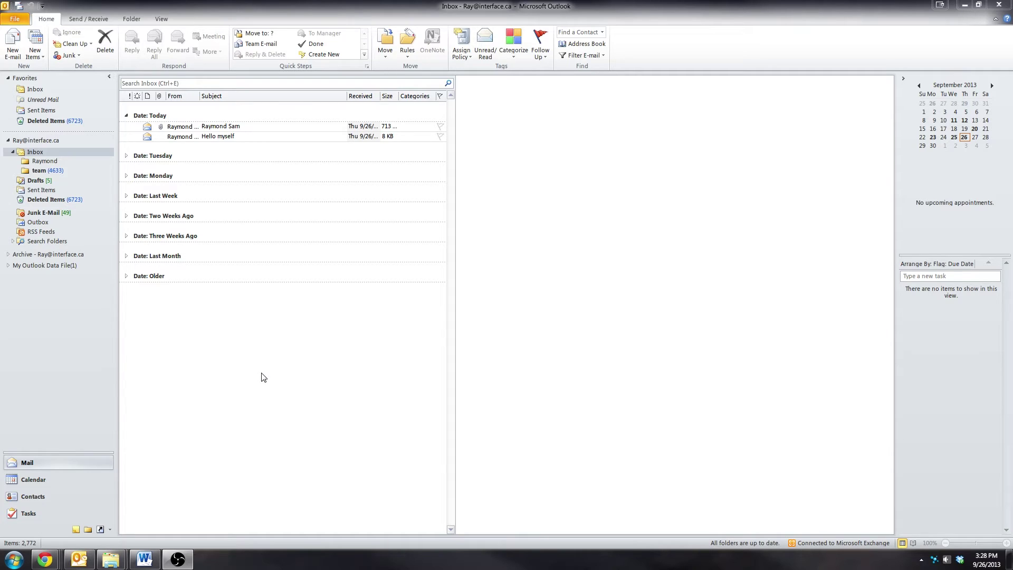
{"action": "left_click", "coordinate": [238, 126]}
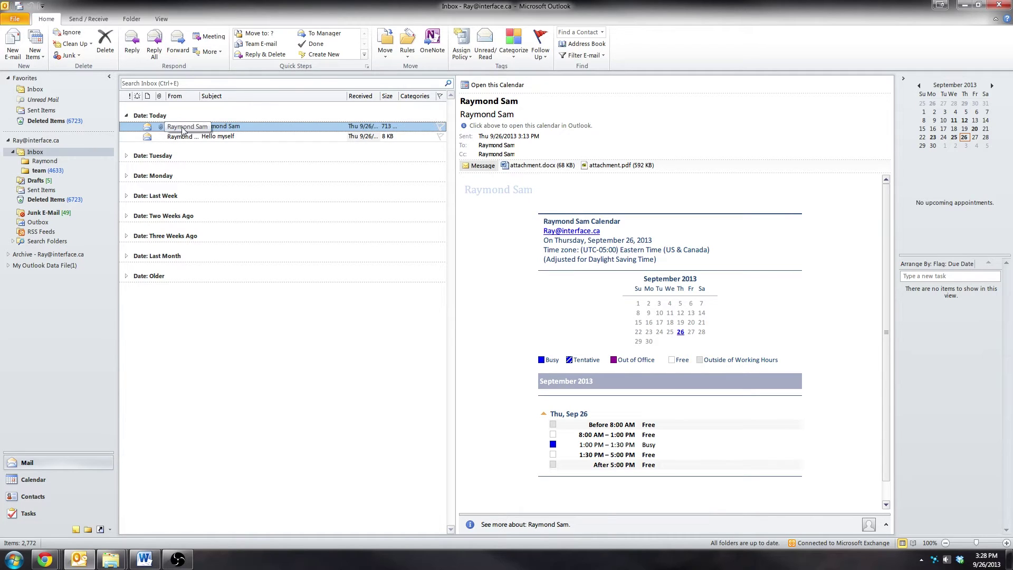
Create a rule from the received message with the 'from' sender condition, advancing to actions
{"action": "right_click", "coordinate": [268, 125]}
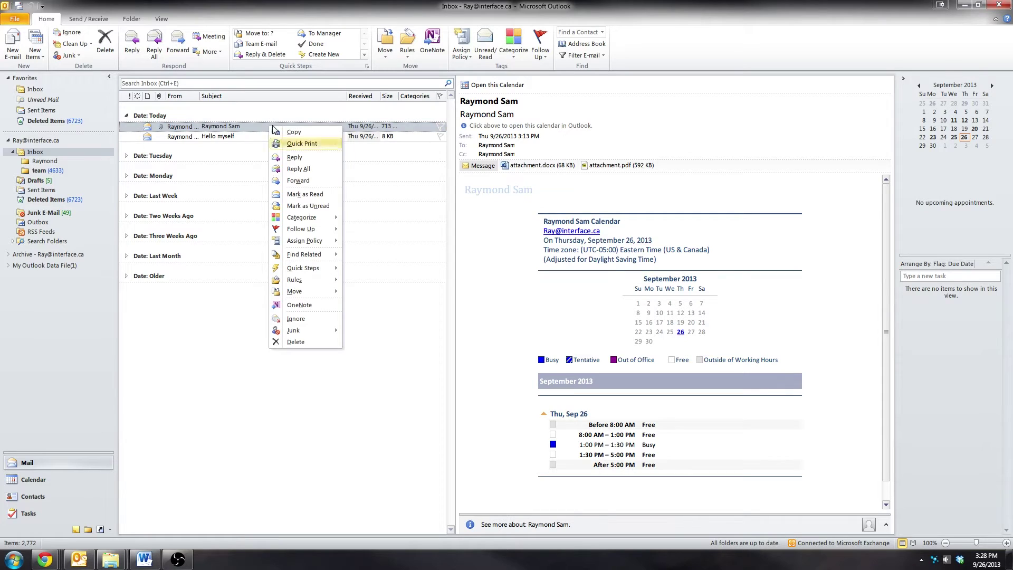
{"action": "mouse_move", "coordinate": [306, 280]}
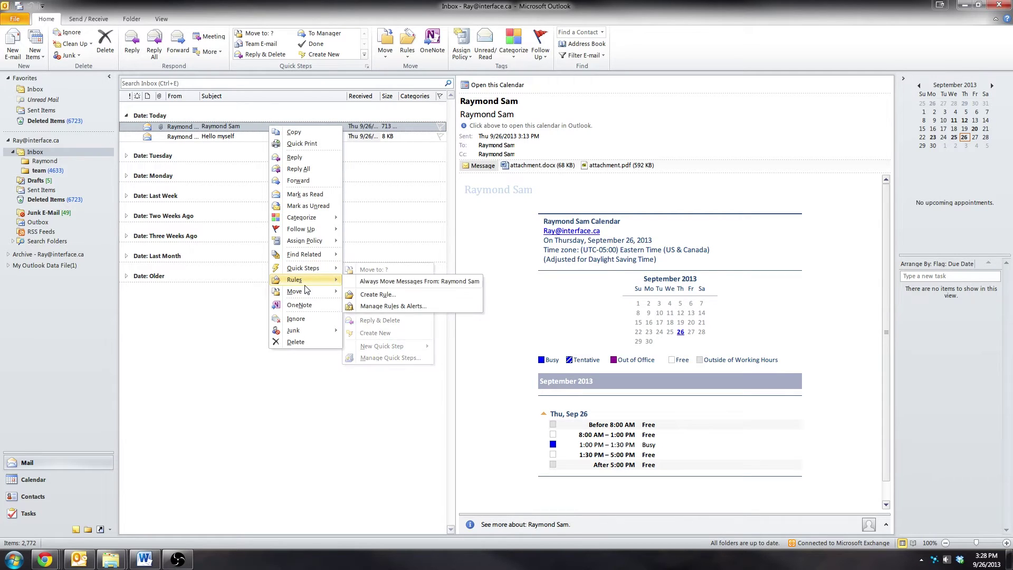
{"action": "left_click", "coordinate": [378, 293]}
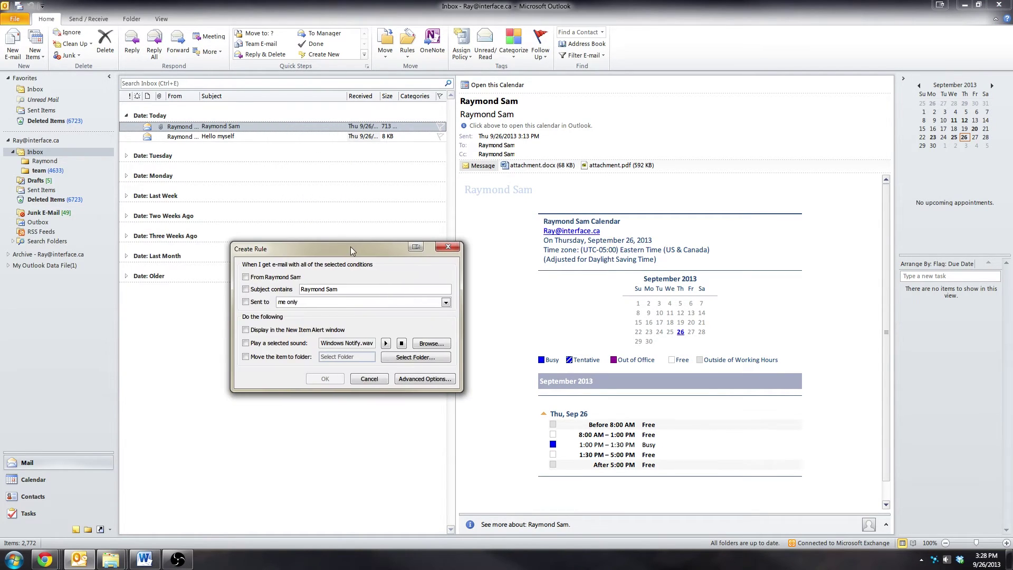
{"action": "left_click", "coordinate": [427, 380]}
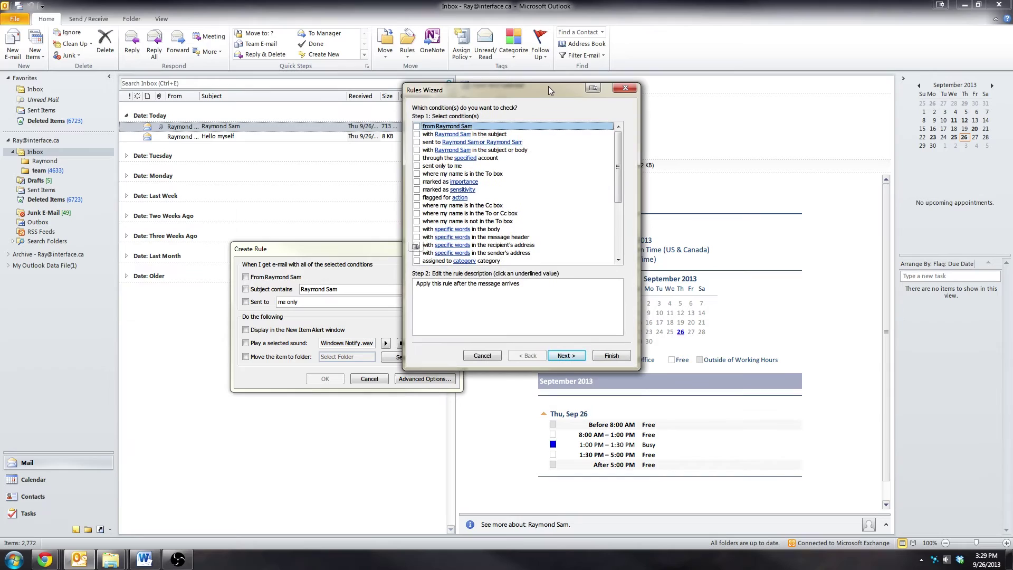
{"action": "left_click", "coordinate": [417, 126]}
{"action": "left_click_drag", "start_coordinate": [508, 90], "coordinate": [422, 92]}
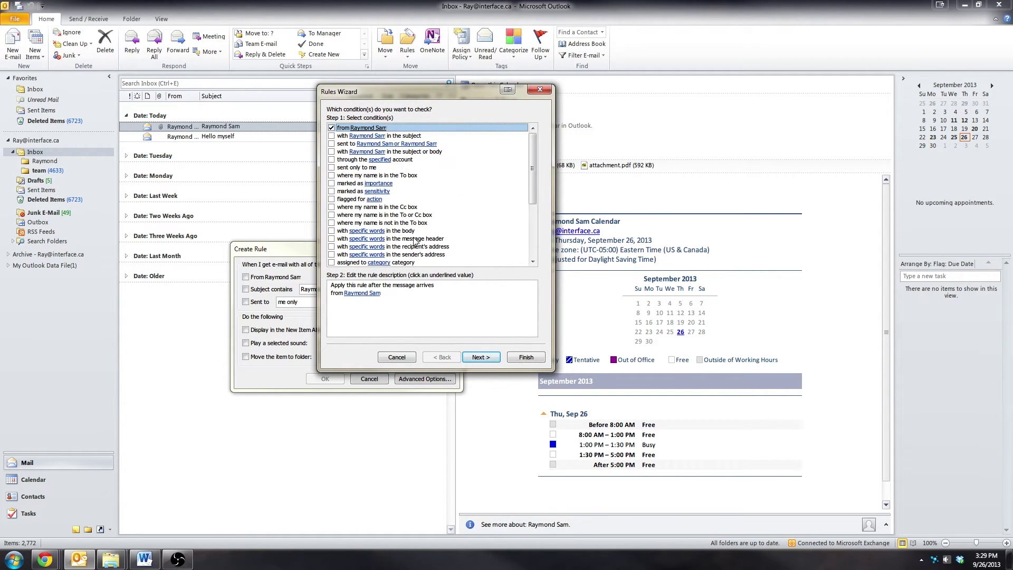
{"action": "left_click", "coordinate": [478, 358]}
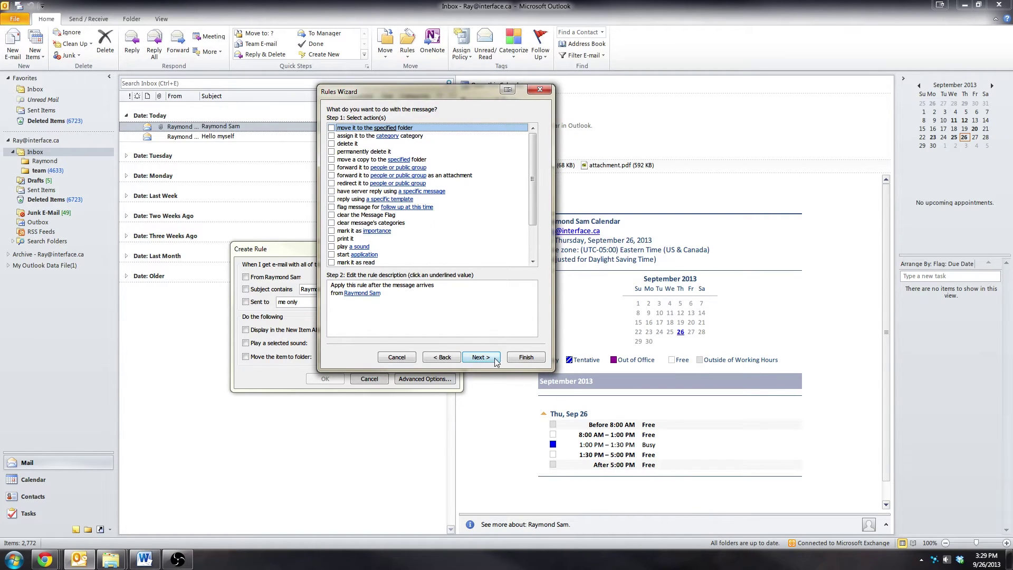
Set the rule action to move matching mail to the sender's subfolder under Inbox
{"action": "left_click_drag", "start_coordinate": [450, 91], "coordinate": [327, 94]}
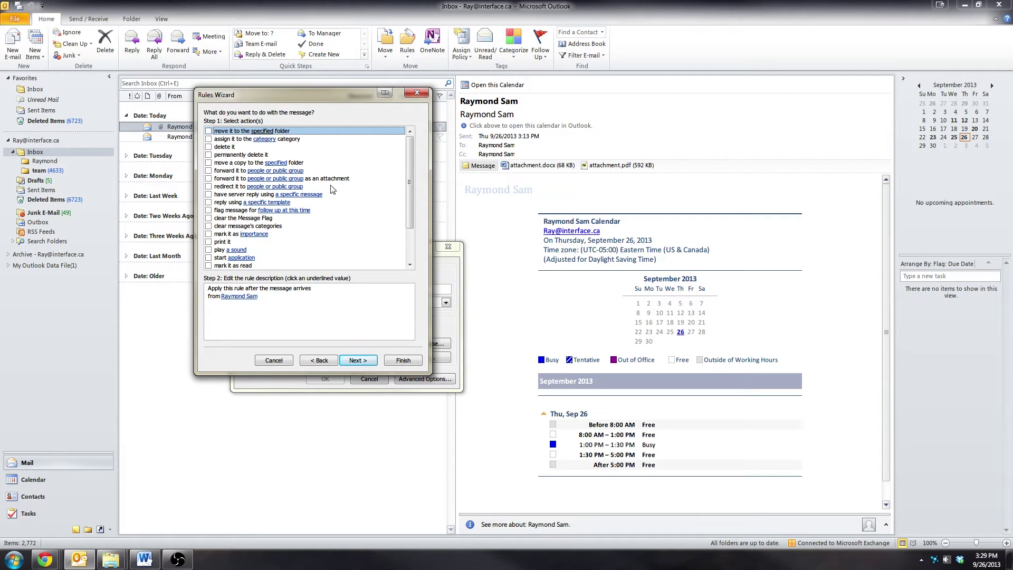
{"action": "left_click", "coordinate": [211, 131]}
{"action": "left_click", "coordinate": [269, 317]}
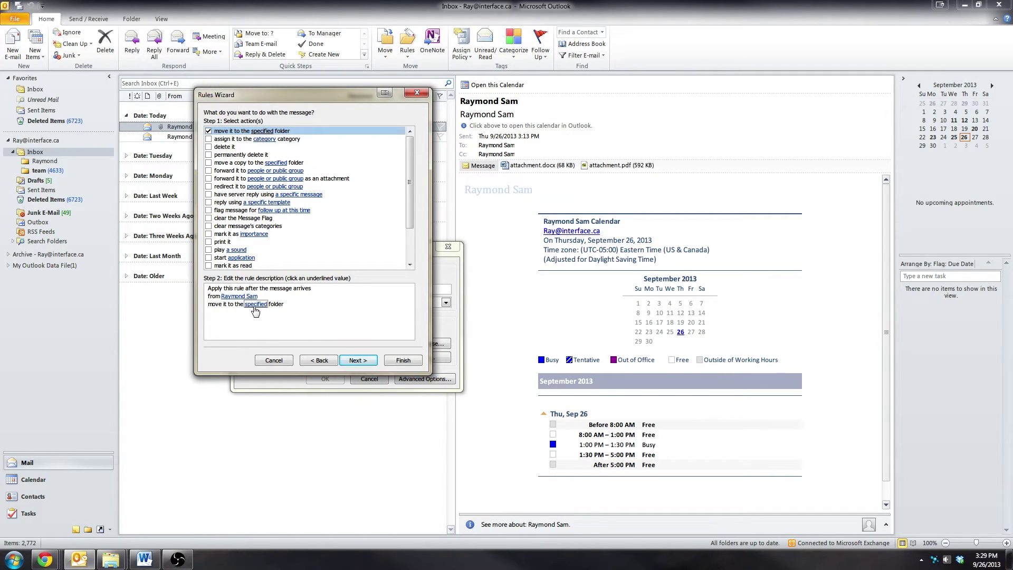
{"action": "left_click", "coordinate": [252, 310]}
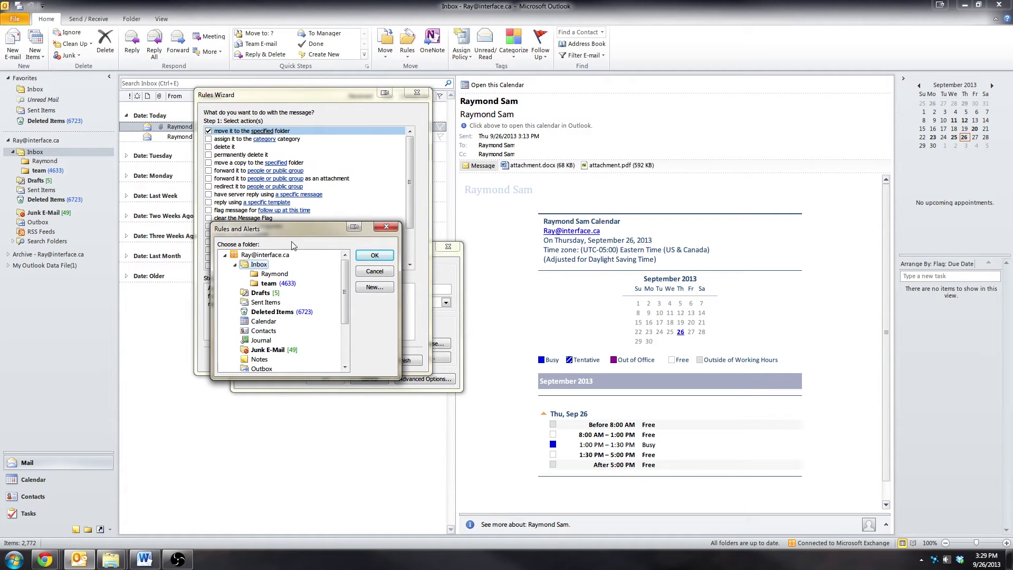
{"action": "left_click", "coordinate": [273, 274]}
{"action": "left_click", "coordinate": [374, 256]}
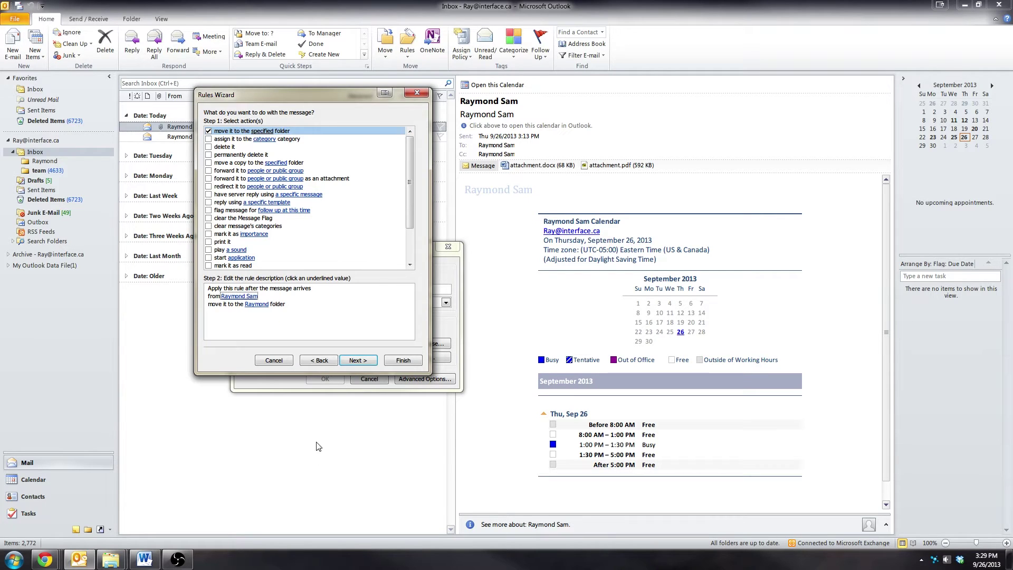
Skip exceptions, enable 'Run this rule now' on Inbox messages, and finish the rule
{"action": "left_click", "coordinate": [352, 362]}
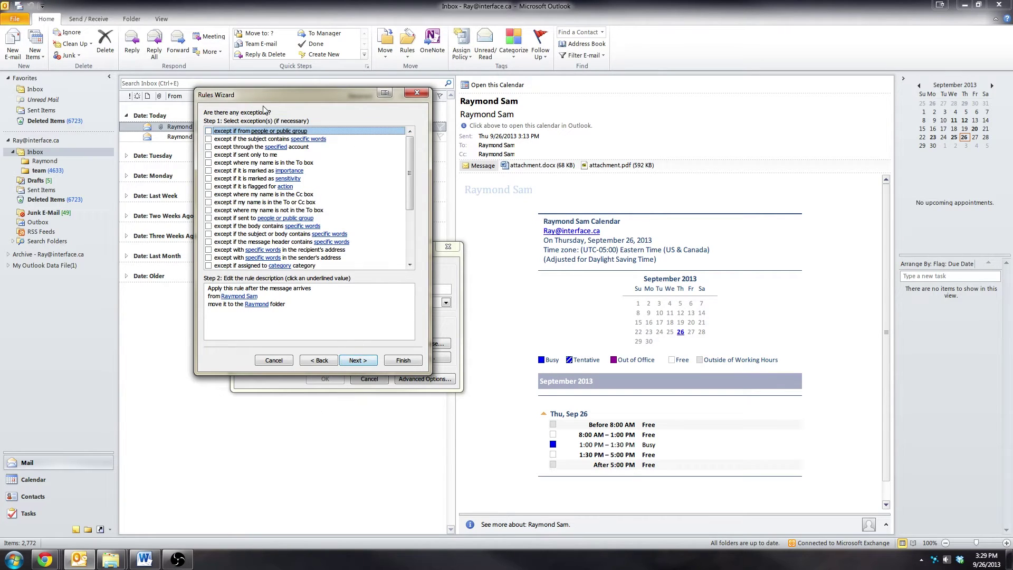
{"action": "left_click_drag", "start_coordinate": [236, 97], "coordinate": [371, 102]}
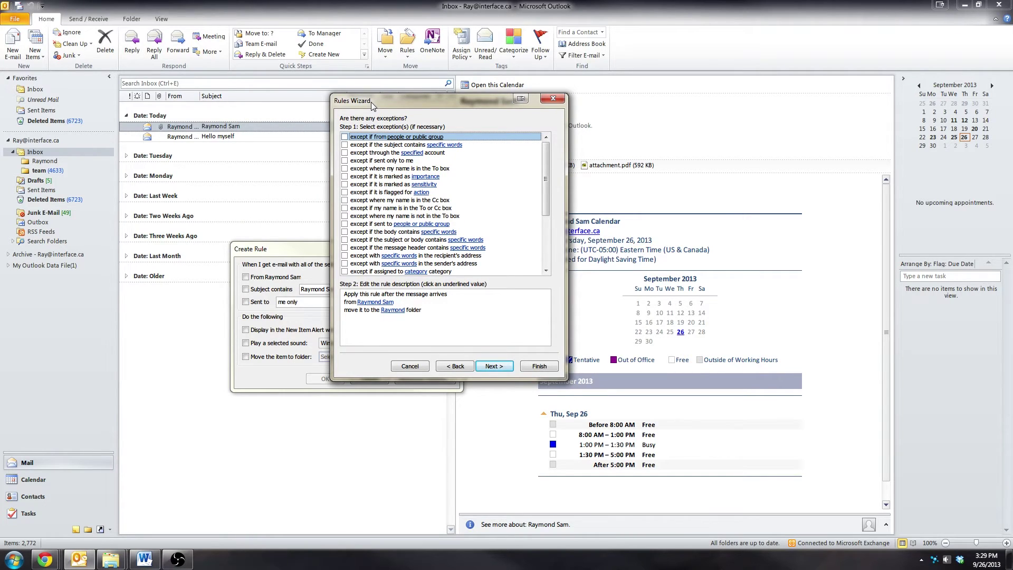
{"action": "left_click", "coordinate": [492, 366]}
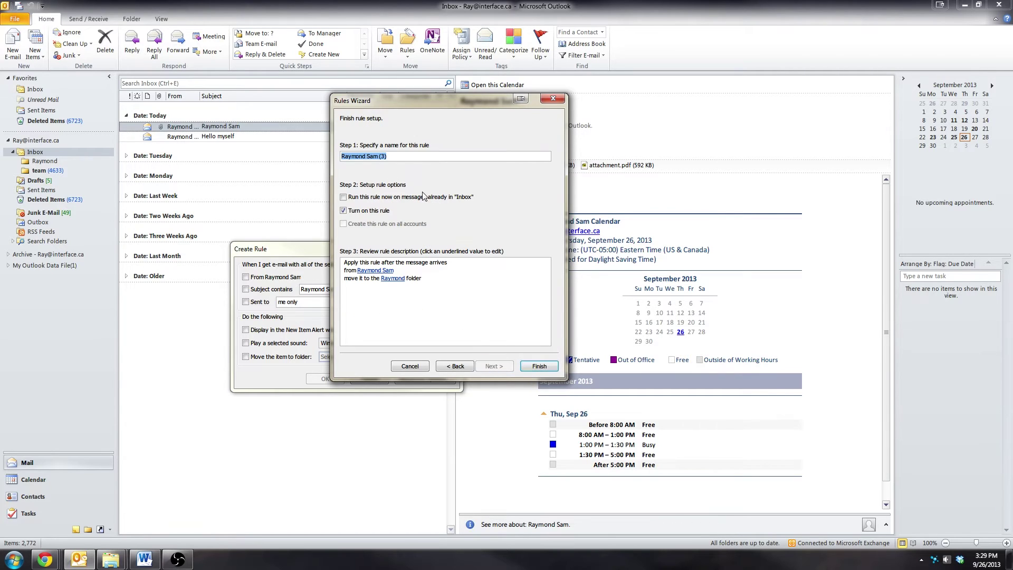
{"action": "left_click", "coordinate": [397, 321]}
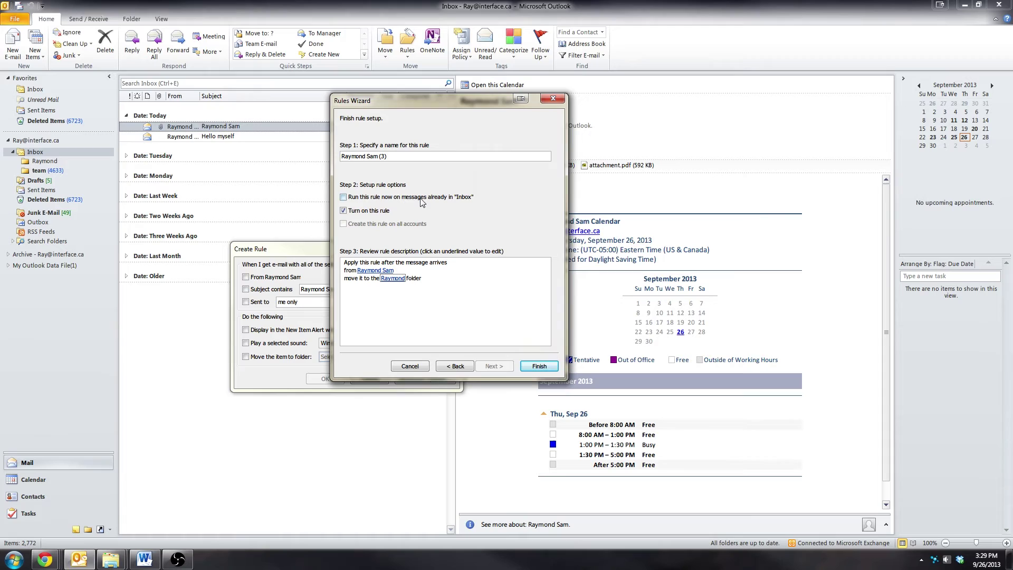
{"action": "left_click", "coordinate": [367, 197]}
{"action": "left_click", "coordinate": [534, 370]}
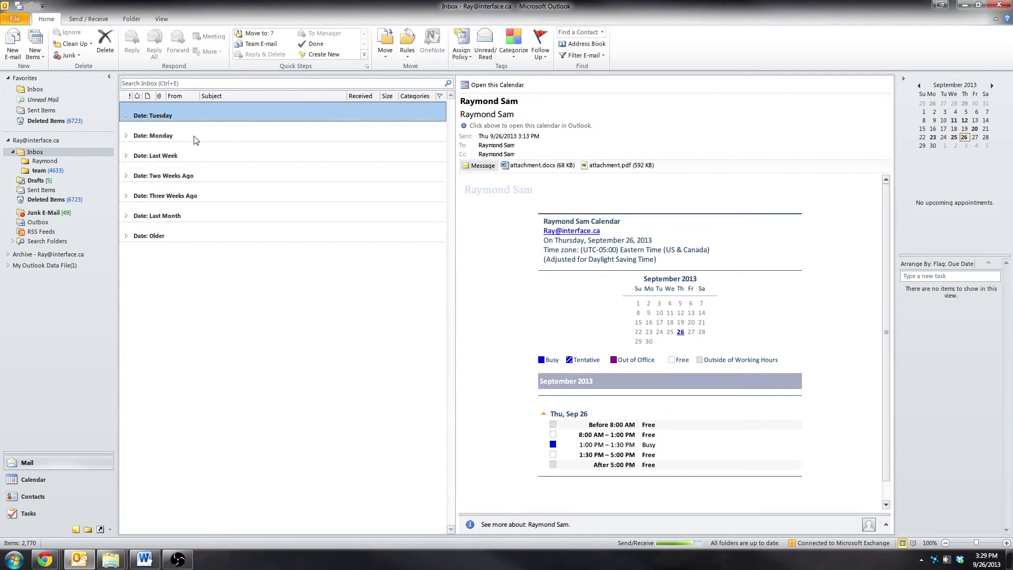
Open the sender's Inbox subfolder and view its 'Hello myself' and calendar messages
{"action": "left_click", "coordinate": [53, 159]}
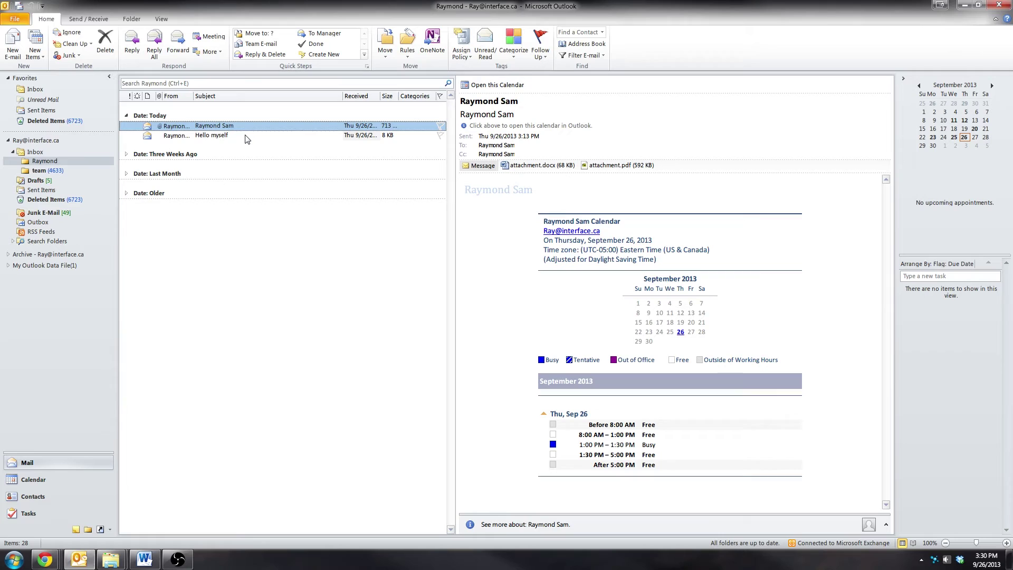
{"action": "left_click", "coordinate": [292, 136]}
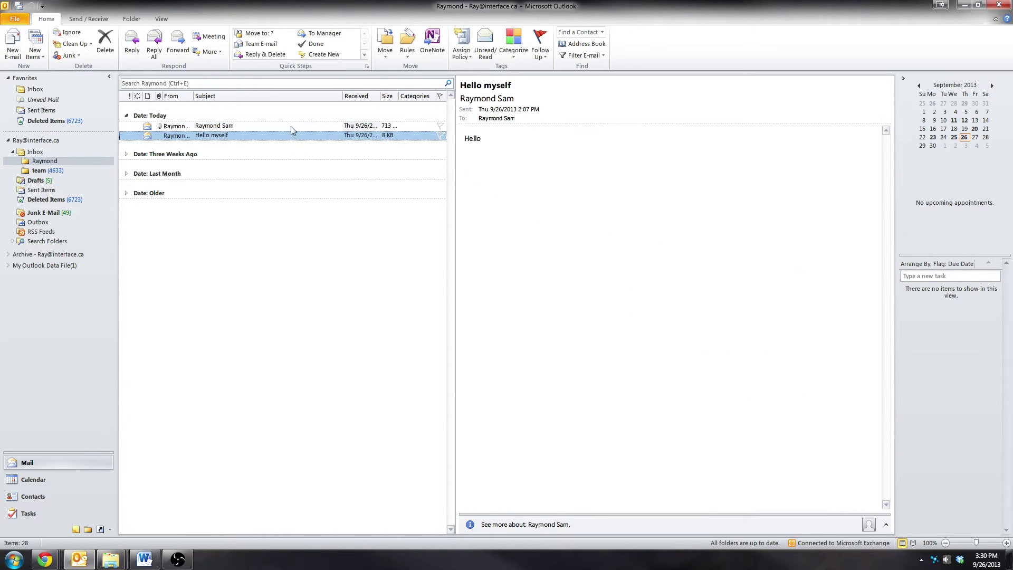
{"action": "left_click", "coordinate": [292, 126]}
Categorize the calendar message Orange and 'Hello myself' Red, then group the folder by category
{"action": "mouse_move", "coordinate": [506, 79]}
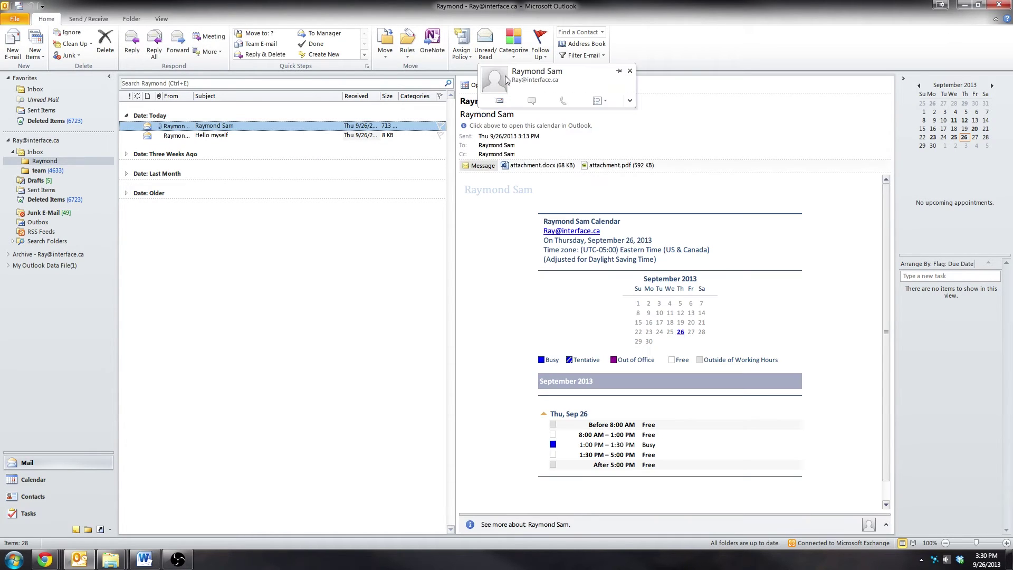
{"action": "left_click", "coordinate": [514, 49]}
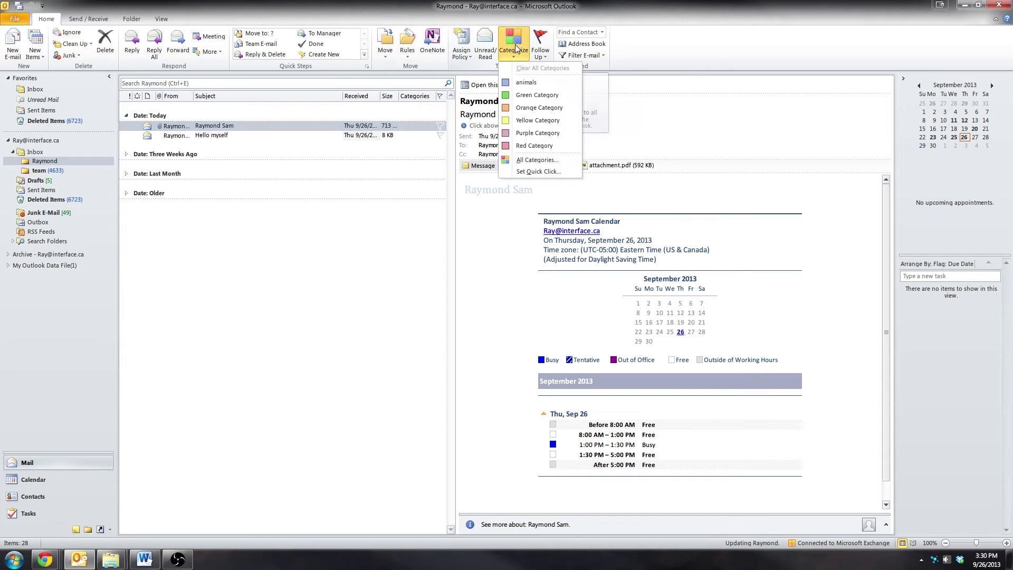
{"action": "left_click", "coordinate": [536, 109]}
{"action": "left_click", "coordinate": [308, 135]}
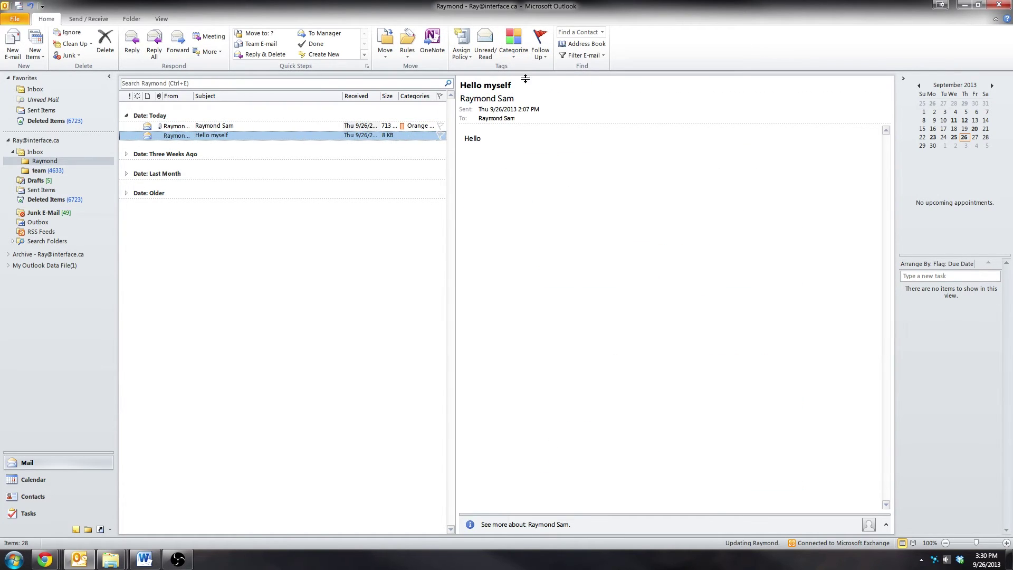
{"action": "left_click", "coordinate": [527, 57]}
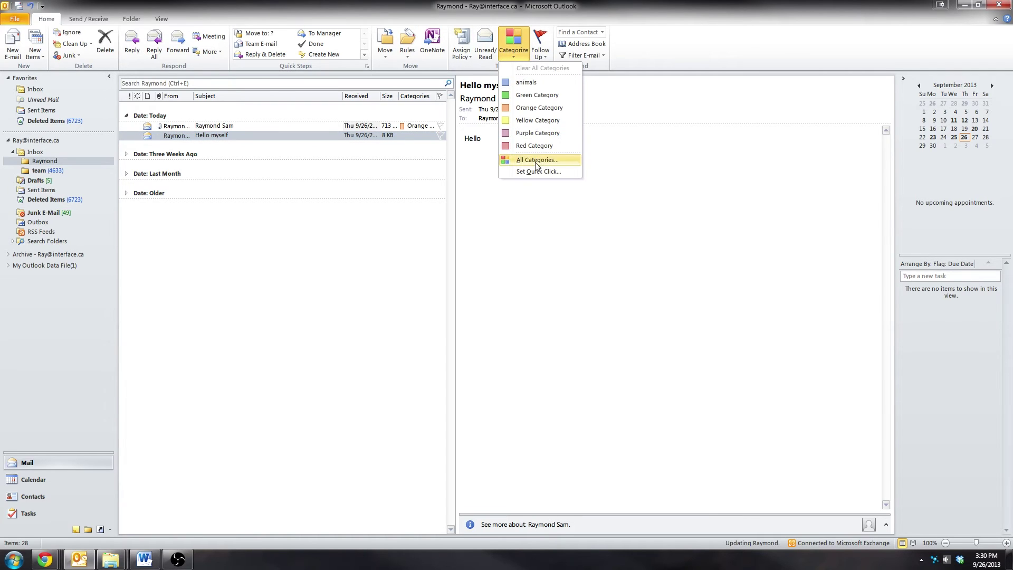
{"action": "key", "text": "Escape"}
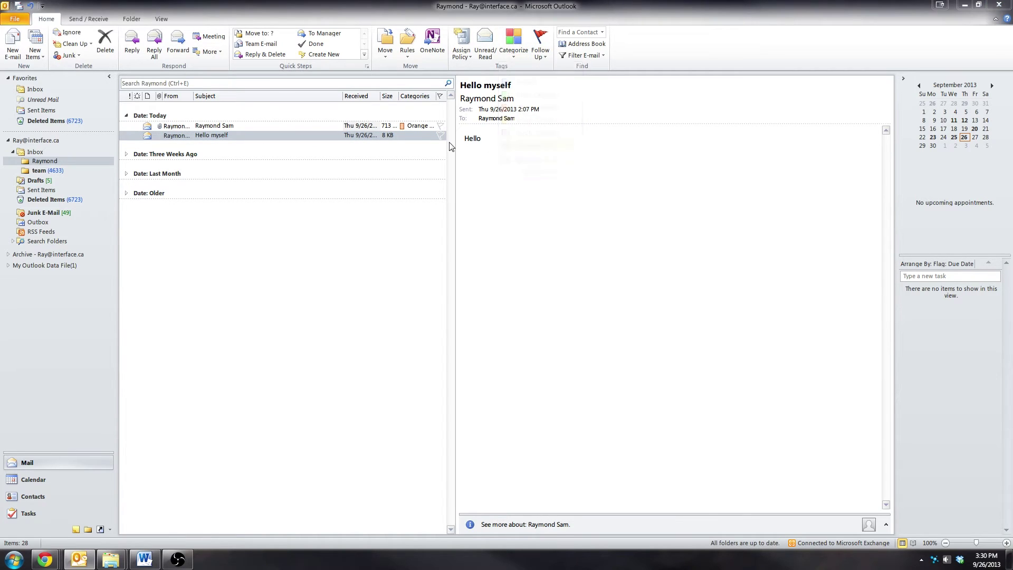
{"action": "left_click", "coordinate": [417, 135]}
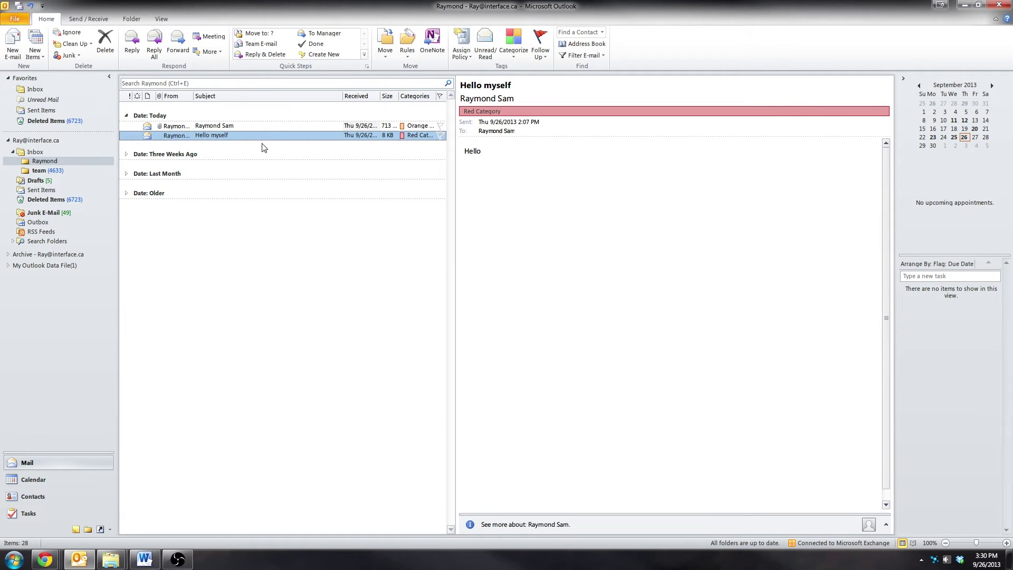
{"action": "left_click", "coordinate": [422, 97]}
Collapse the uncategorized 'Categories: (none)' group so only the Orange and Red category messages show
{"action": "left_click", "coordinate": [126, 115]}
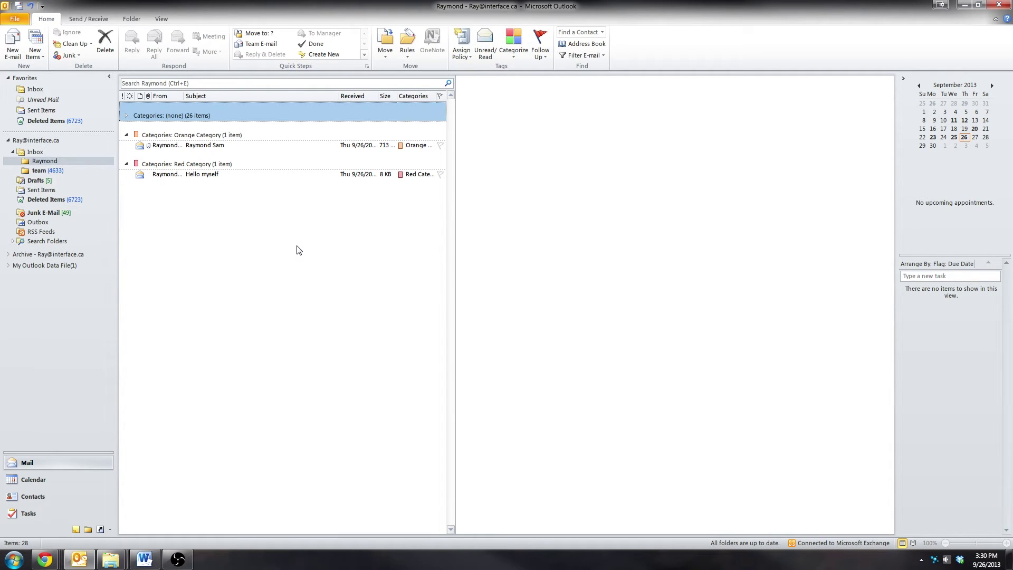
Move the 'Hello myself' message back into the Inbox and open the Inbox
{"action": "left_click", "coordinate": [176, 176]}
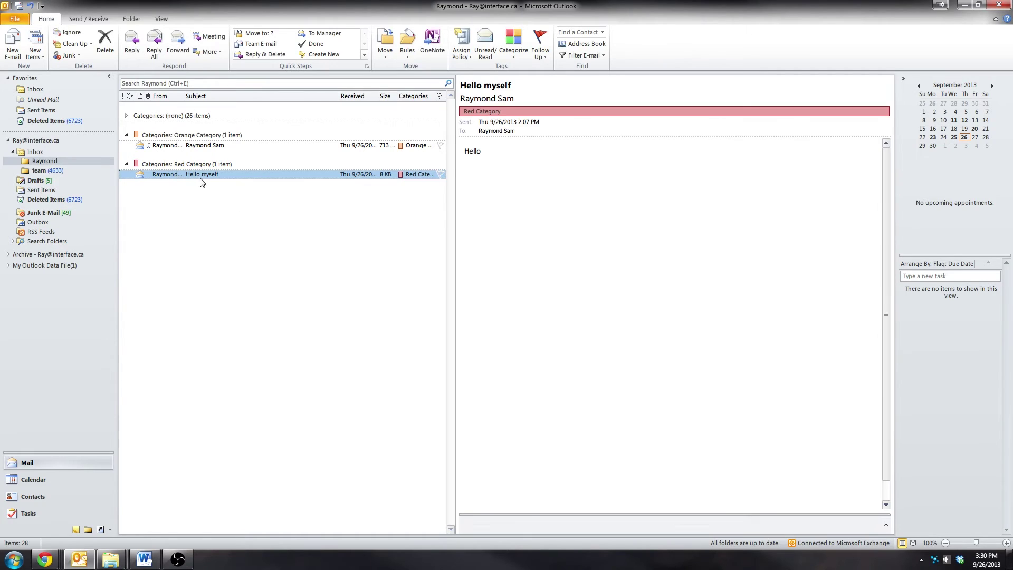
{"action": "left_click", "coordinate": [37, 152]}
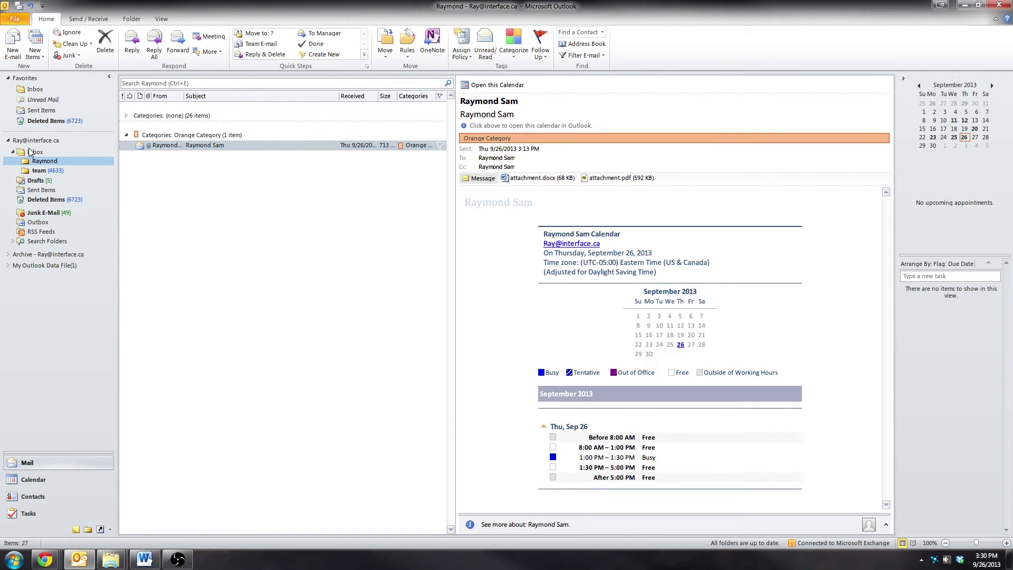
{"action": "left_click", "coordinate": [21, 151]}
Collapse the Inbox date groups from Tuesday, Monday, Last Week, two and three weeks ago, and Last Month
{"action": "left_click", "coordinate": [127, 145]}
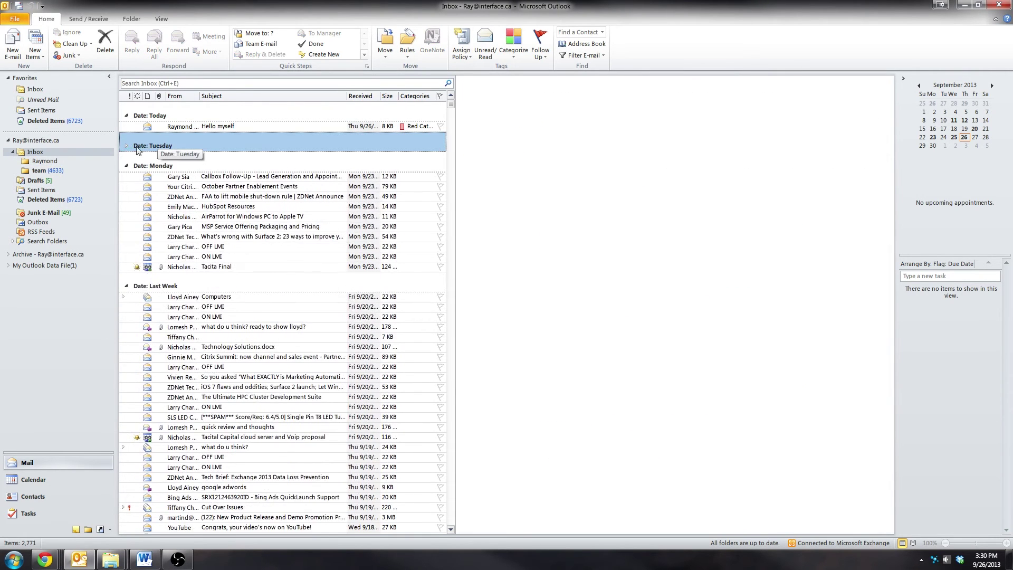
{"action": "left_click", "coordinate": [126, 165]}
{"action": "left_click", "coordinate": [126, 185]}
{"action": "left_click", "coordinate": [127, 205]}
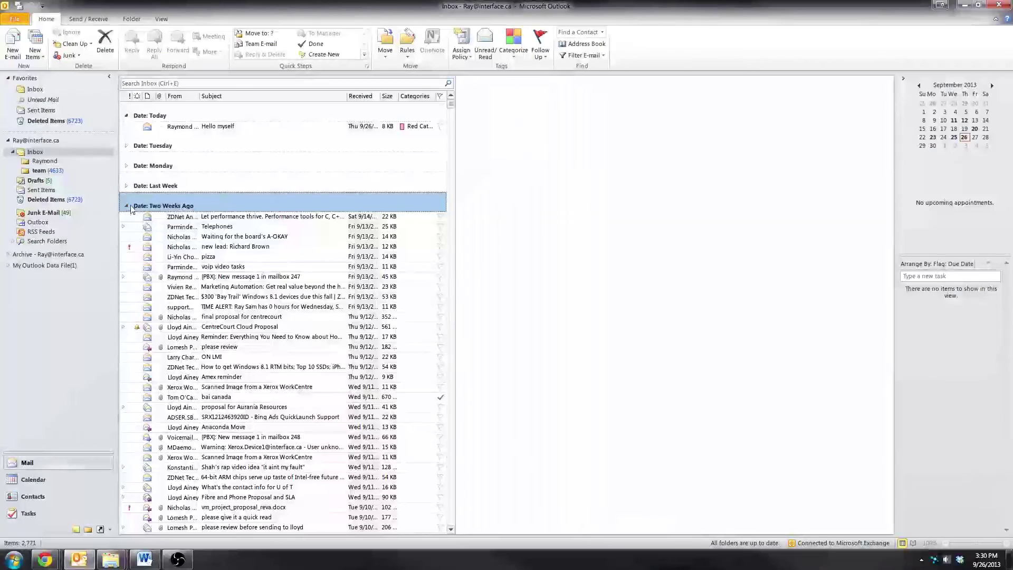
{"action": "left_click", "coordinate": [127, 225]}
{"action": "left_click", "coordinate": [127, 246]}
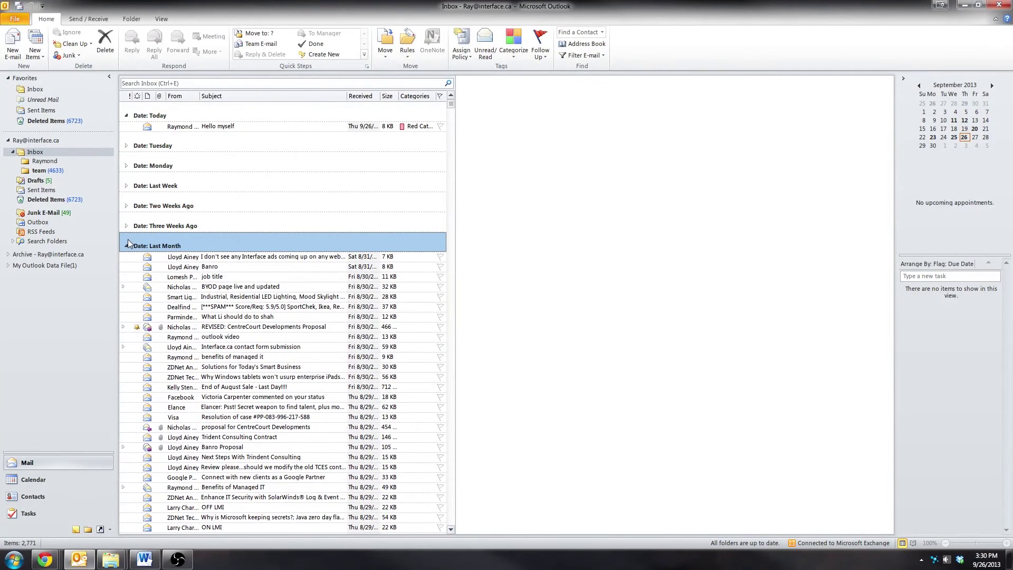
Open the Calendar, browse back to June 2013 and forward to September 2013, and restore the navigation pane
{"action": "left_click", "coordinate": [131, 267]}
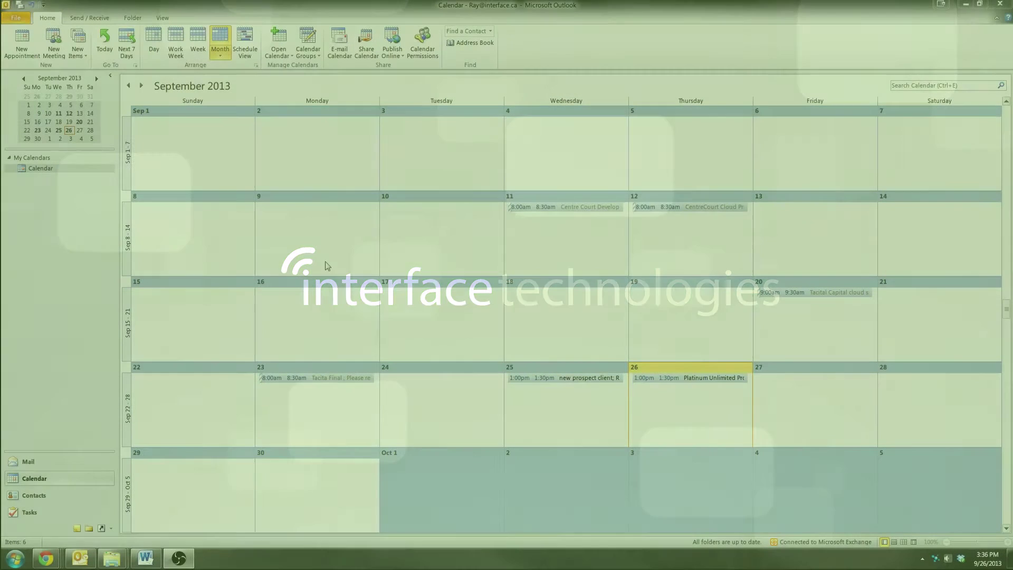
{"action": "mouse_move", "coordinate": [573, 275]}
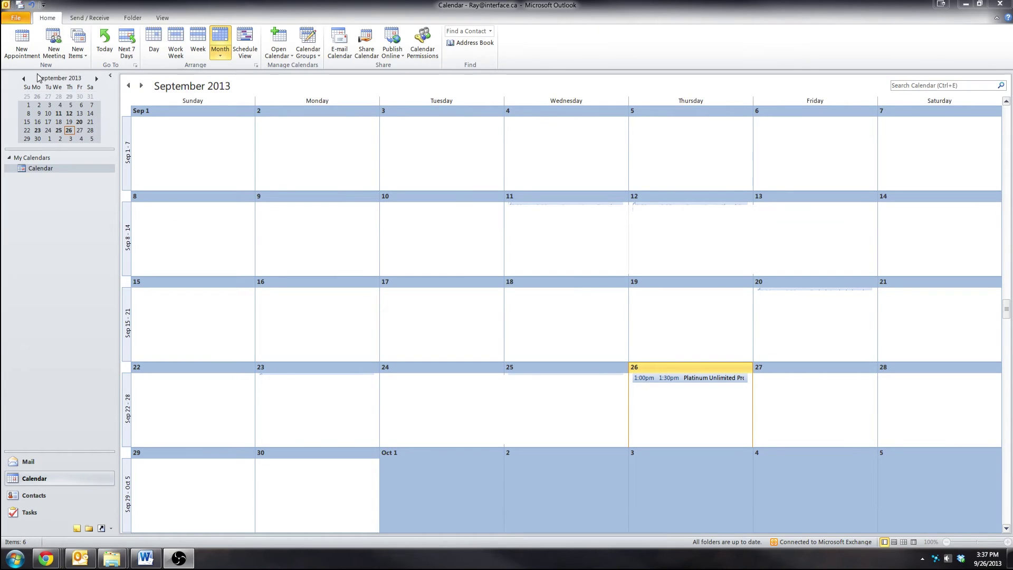
{"action": "left_click", "coordinate": [22, 80]}
{"action": "left_click", "coordinate": [23, 79]}
{"action": "left_click", "coordinate": [22, 79]}
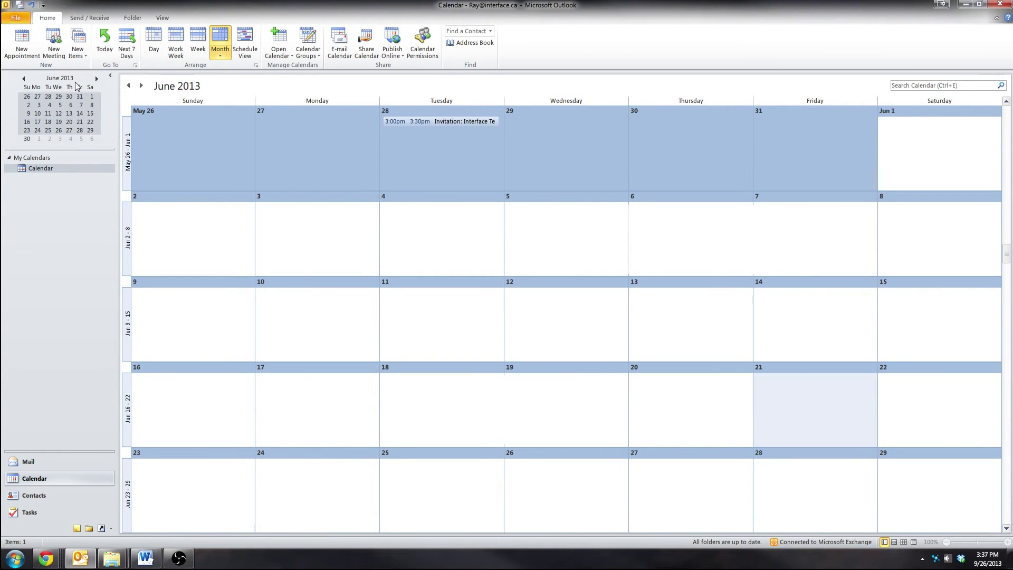
{"action": "left_click", "coordinate": [97, 79]}
{"action": "left_click", "coordinate": [96, 78]}
{"action": "left_click", "coordinate": [96, 79]}
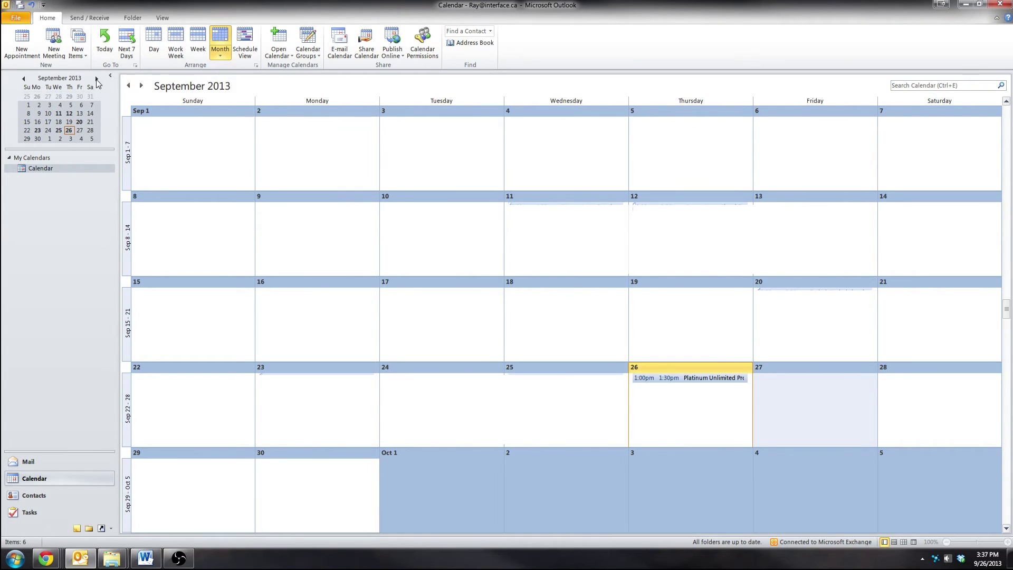
{"action": "left_click", "coordinate": [109, 76]}
{"action": "left_click", "coordinate": [12, 77]}
Create a new appointment titled 'Meeting with myself' with location 'In my office'
{"action": "left_click", "coordinate": [23, 41]}
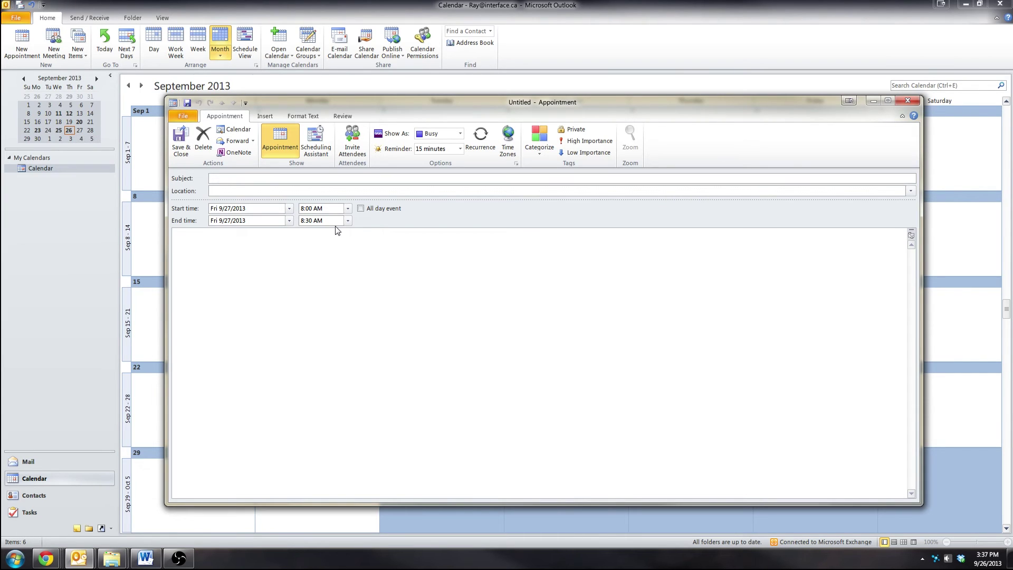
{"action": "type", "text": "Meeting with myself"}
{"action": "key", "text": "Tab"}
{"action": "type", "text": "In my office"}
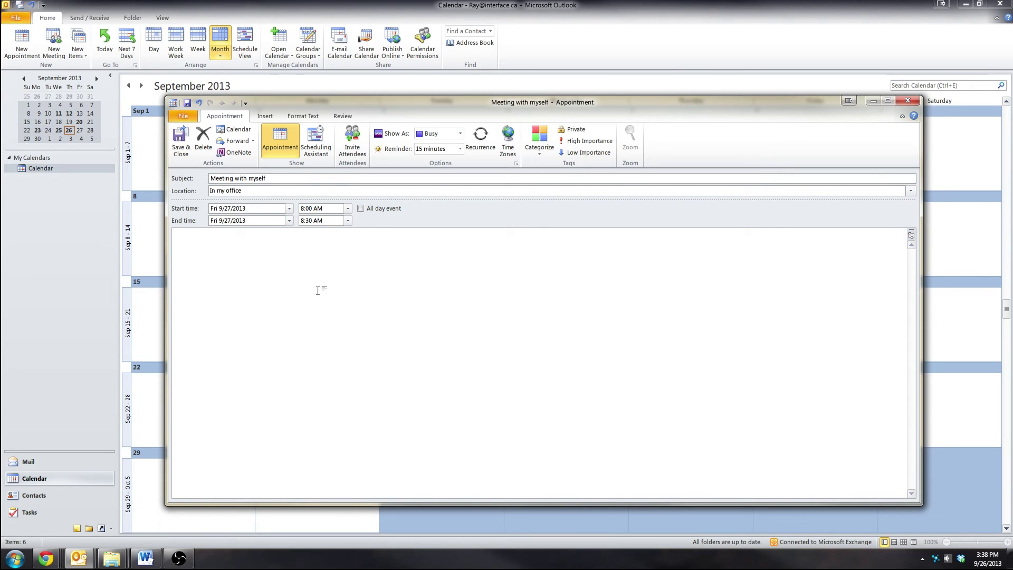
Write the note 'I'm going to meet with myself to discuss the video tutorial.' in the appointment body
{"action": "left_click", "coordinate": [317, 293]}
{"action": "left_click", "coordinate": [289, 208]}
{"action": "left_click", "coordinate": [325, 204]}
{"action": "type", "text": "I'm going to meet with myself to"}
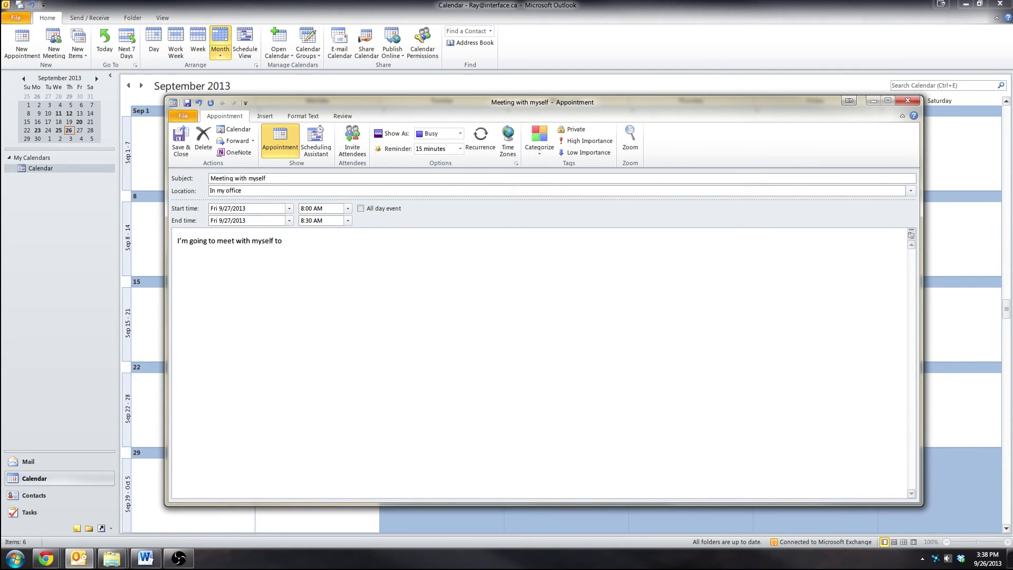
{"action": "type", "text": " discuss the video tutorial."}
Turn the appointment into a meeting request addressed to your own e-mail address and send it
{"action": "left_click", "coordinate": [348, 140]}
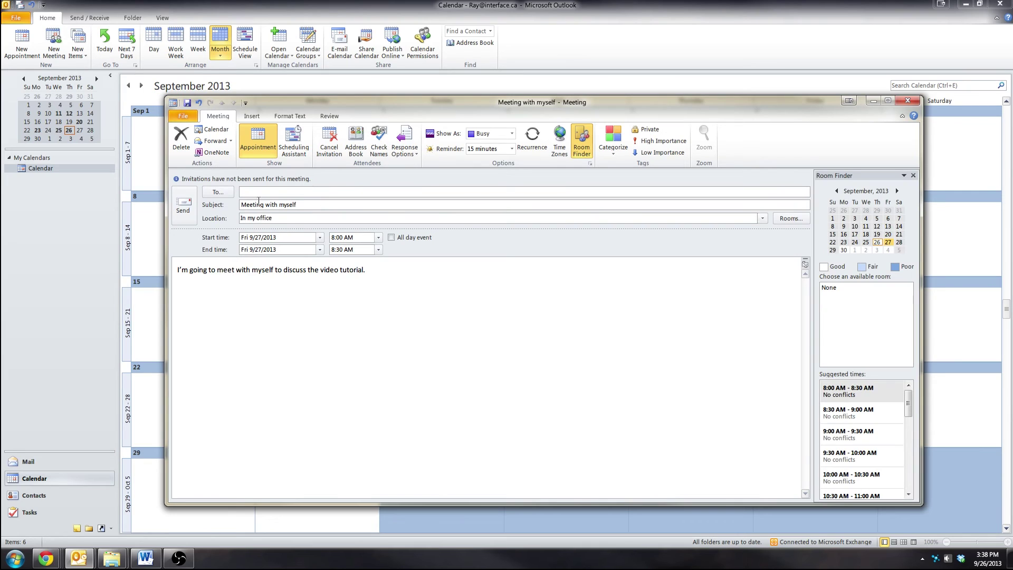
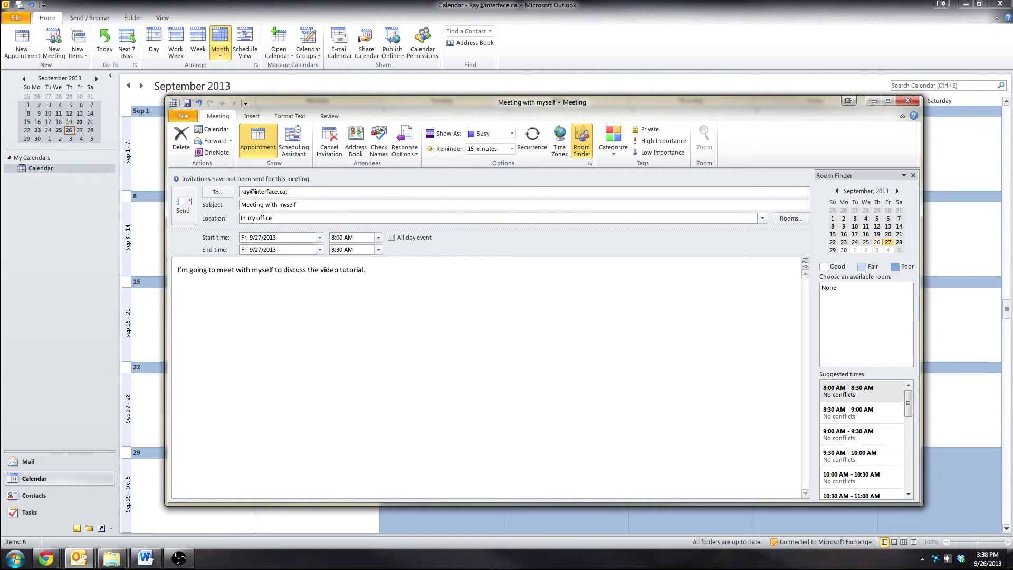
{"action": "type", "text": "rat"}
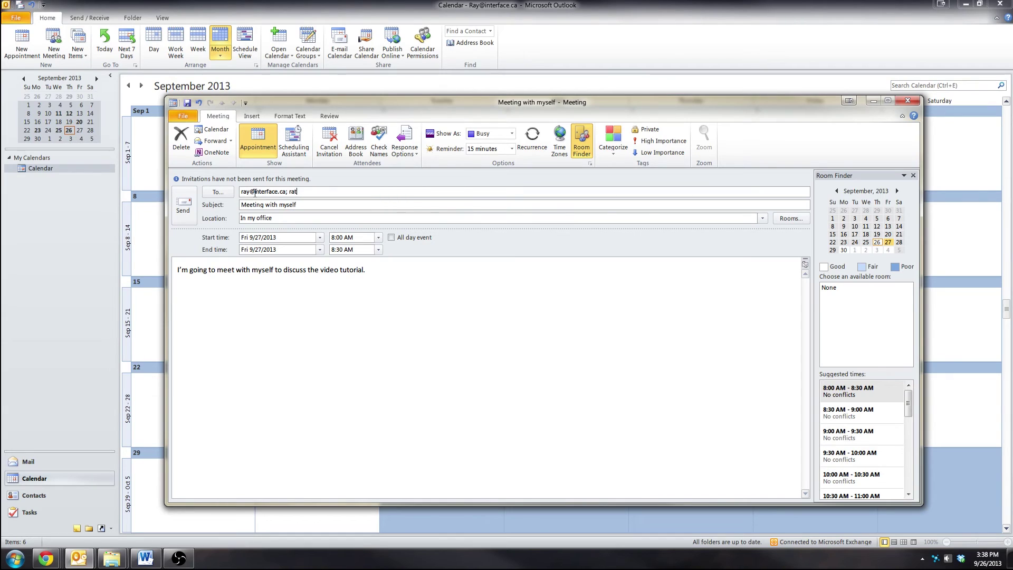
{"action": "key", "text": "Tab"}
{"action": "key", "text": "shift+Tab"}
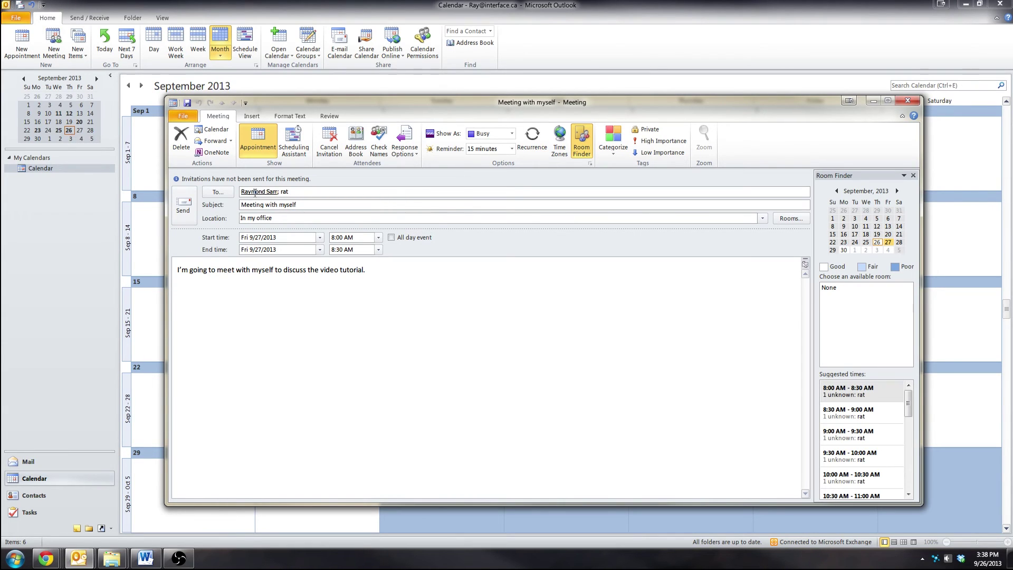
{"action": "left_click", "coordinate": [405, 355]}
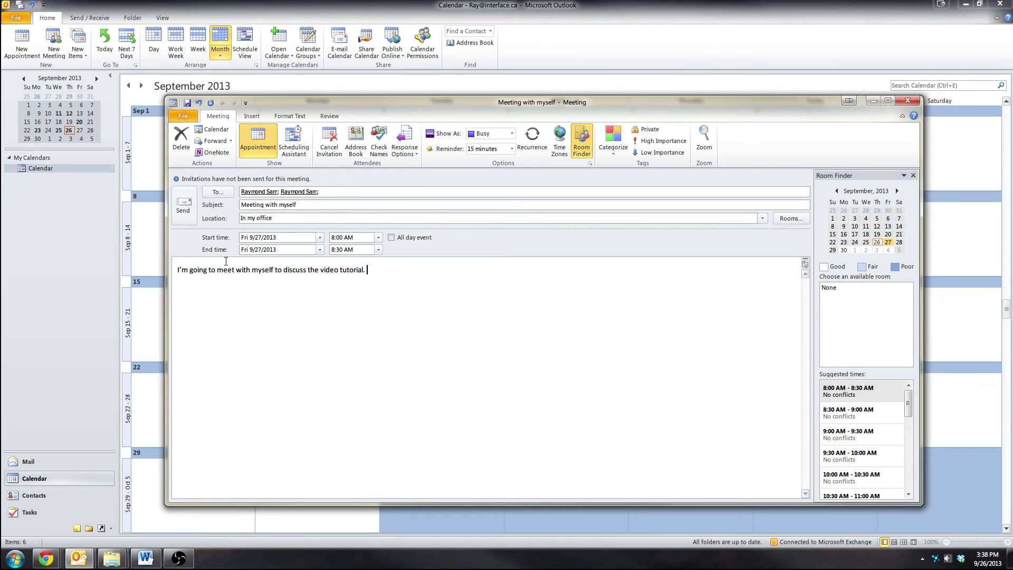
{"action": "left_click", "coordinate": [177, 210]}
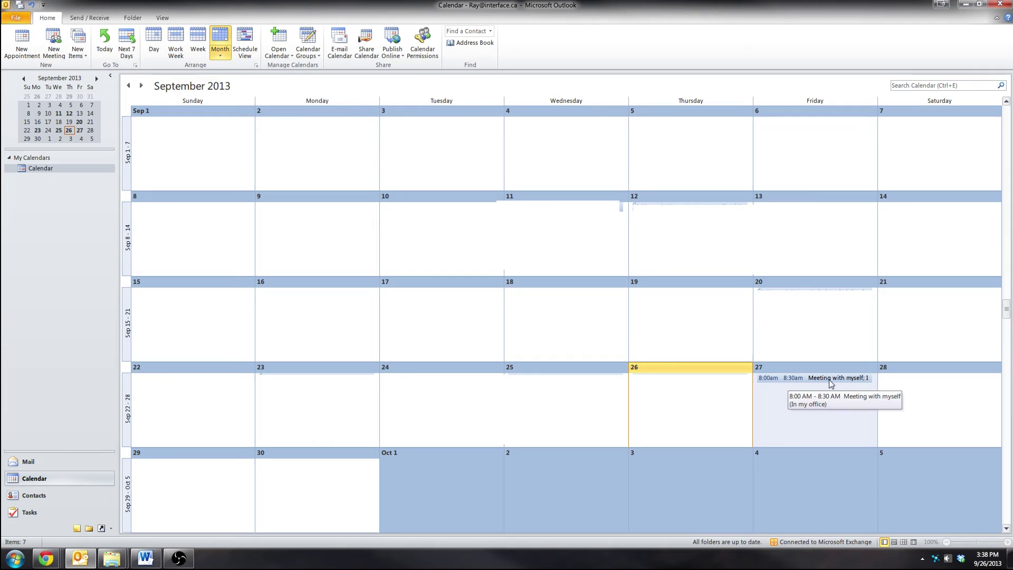
Open the Meeting with myself entry on September 27 to review it
{"action": "left_click", "coordinate": [849, 383]}
{"action": "double_click", "coordinate": [770, 380]}
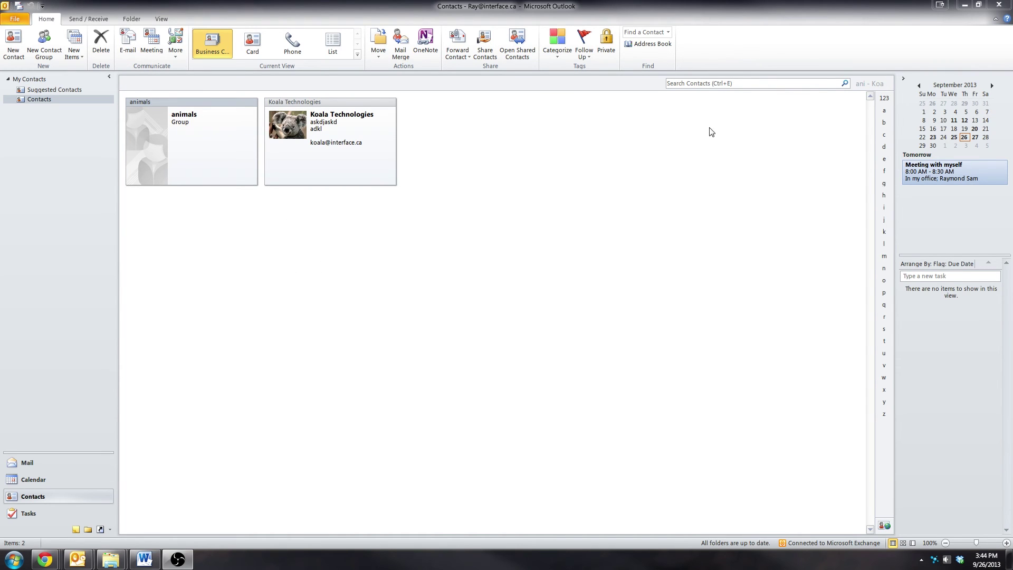
{"action": "left_click", "coordinate": [77, 463]}
{"action": "left_click", "coordinate": [51, 478]}
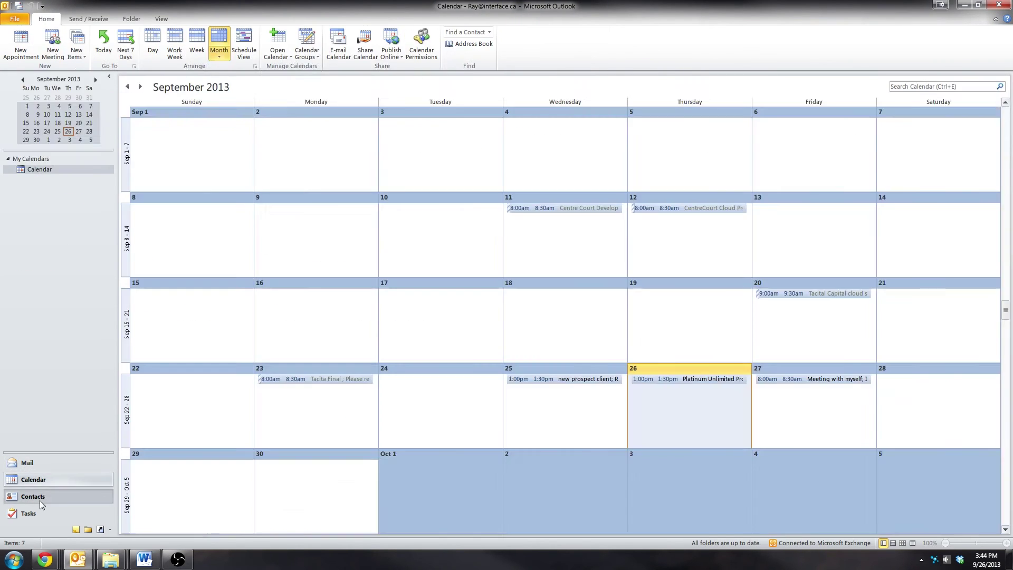
{"action": "left_click", "coordinate": [39, 498]}
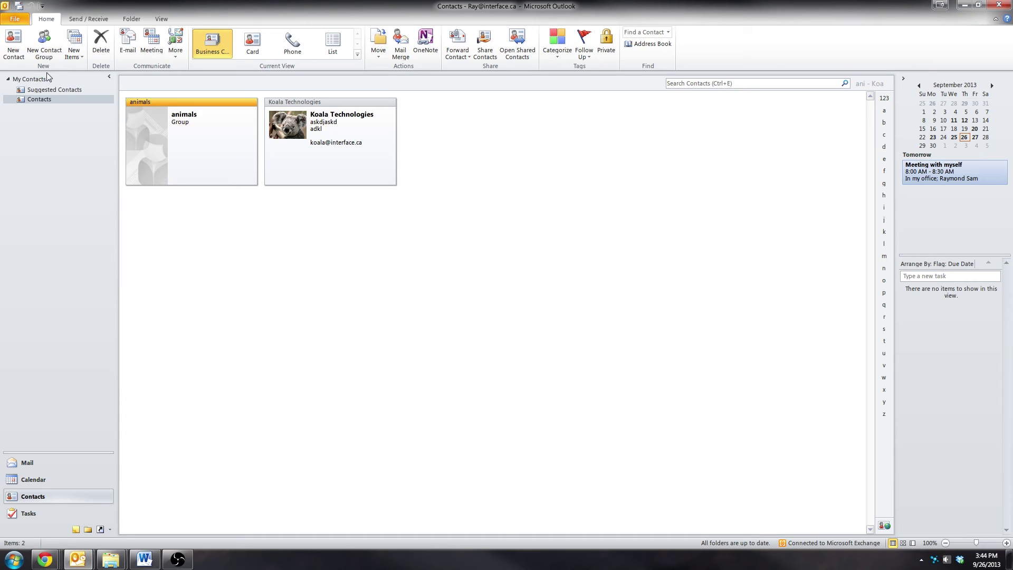
{"action": "left_click", "coordinate": [32, 99]}
{"action": "right_click", "coordinate": [23, 99]}
{"action": "left_click", "coordinate": [289, 228]}
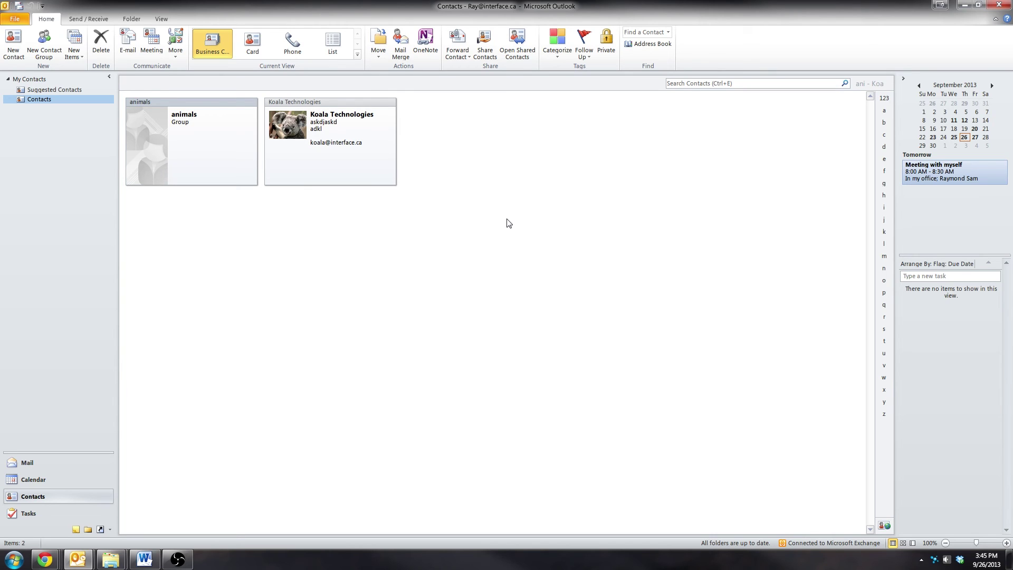
{"action": "left_click", "coordinate": [717, 85]}
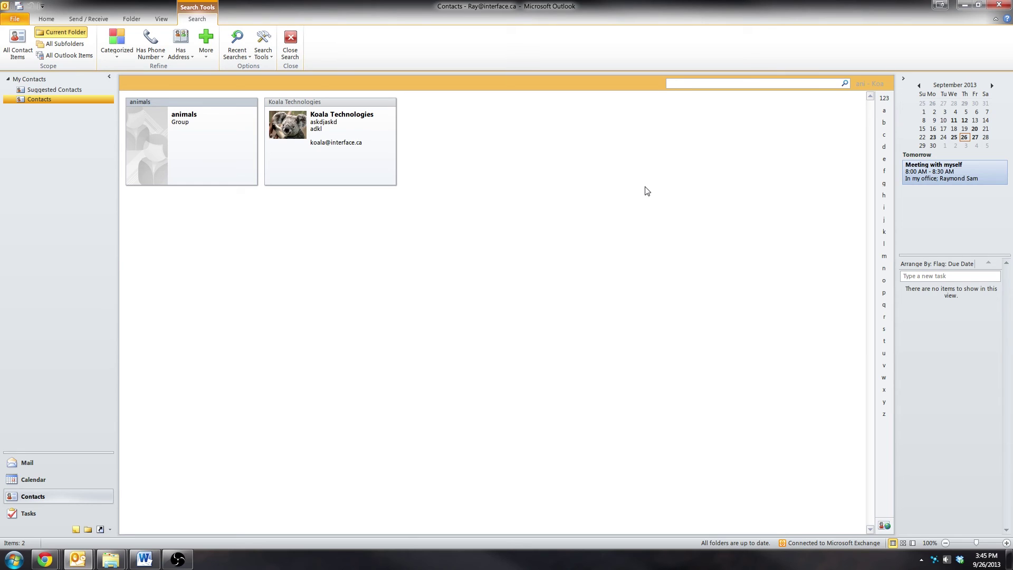
{"action": "type", "text": "koala"}
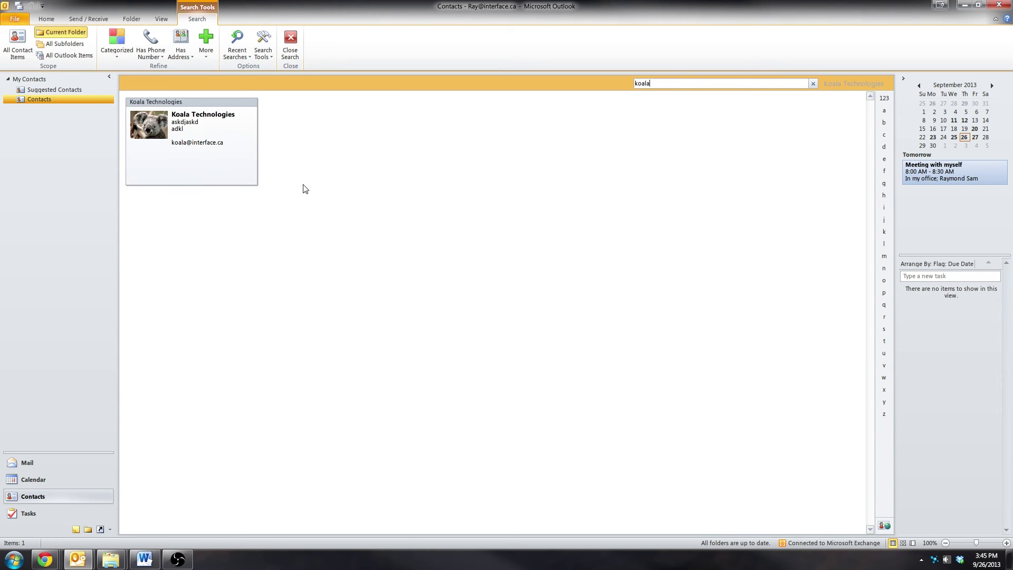
{"action": "left_click", "coordinate": [813, 84]}
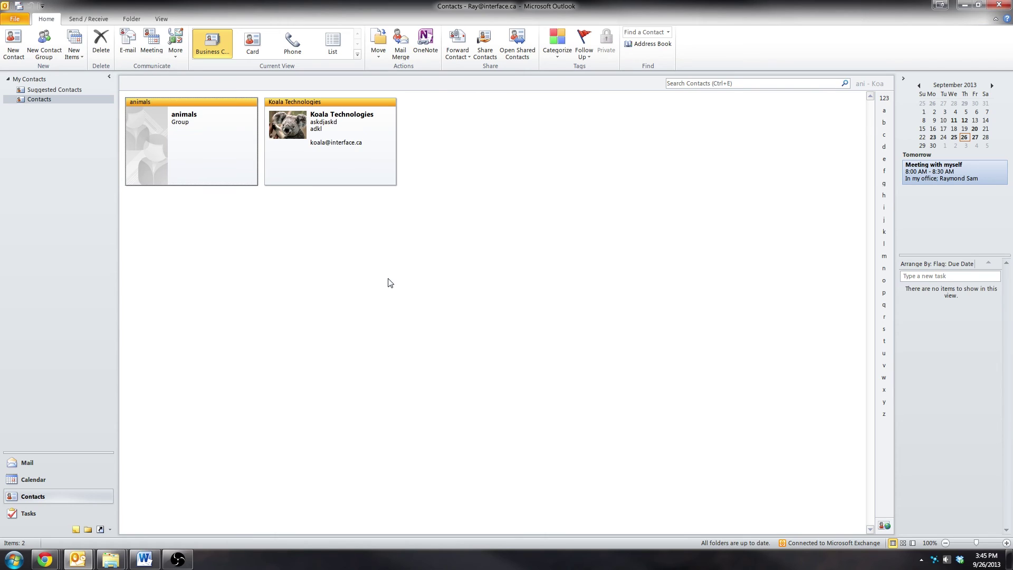
Create a new contact with your full name and your own e-mail address, then save it
{"action": "left_click", "coordinate": [18, 55]}
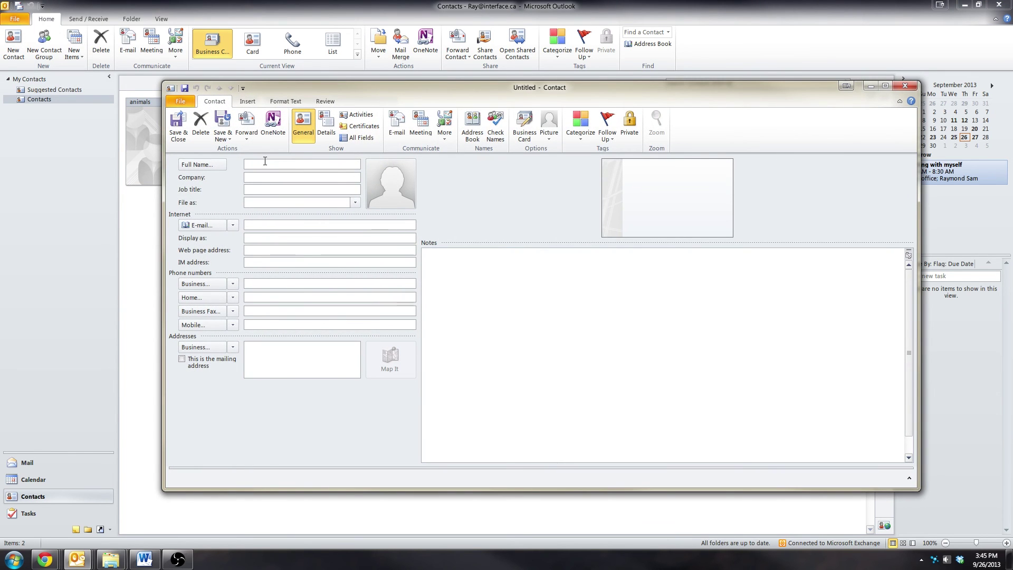
{"action": "type", "text": "Raymond Sam"}
{"action": "key", "text": "Tab"}
{"action": "key", "text": "Tab"}
{"action": "key", "text": "Tab"}
{"action": "key", "text": "Tab"}
{"action": "key", "text": "Tab"}
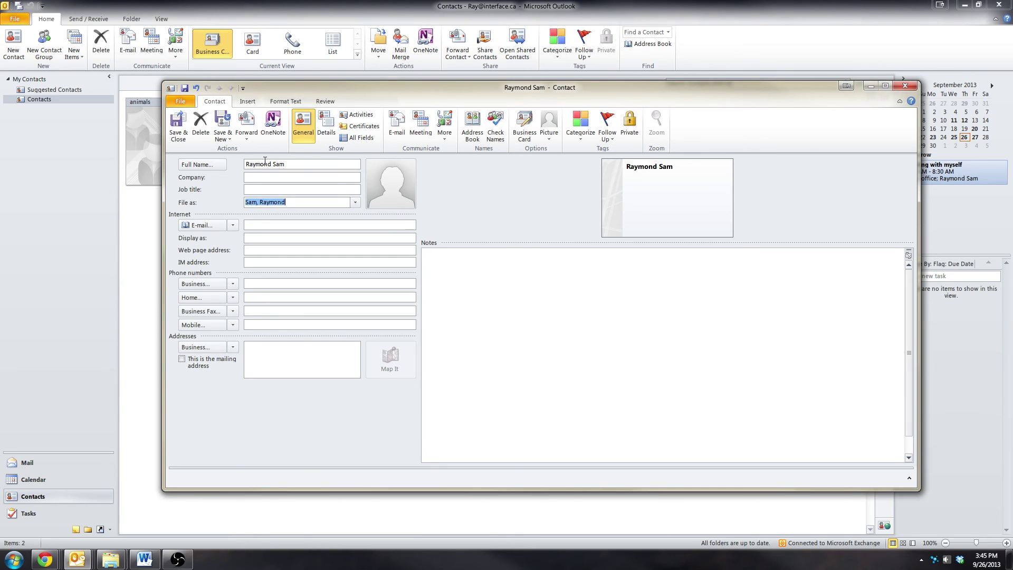
{"action": "key", "text": "Tab"}
{"action": "key", "text": "Tab"}
{"action": "type", "text": "raym"}
{"action": "key", "text": "Return"}
{"action": "left_click", "coordinate": [547, 314]}
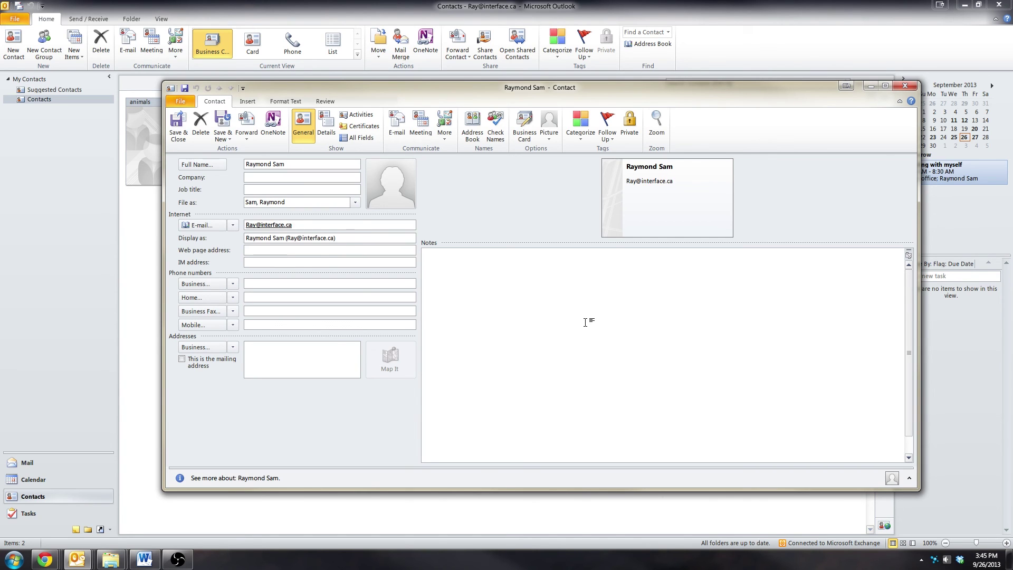
{"action": "left_click", "coordinate": [178, 125]}
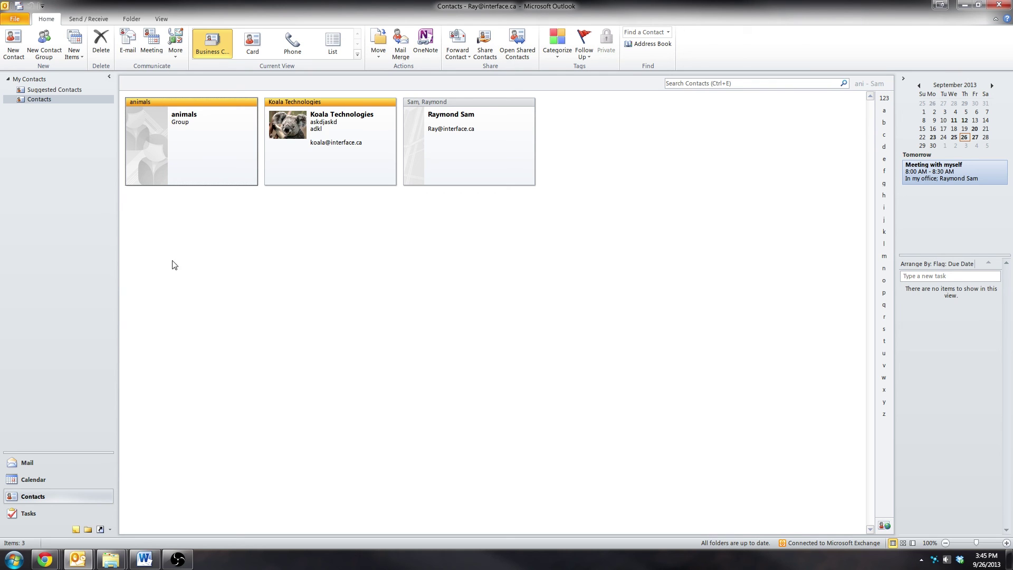
Create a 'Me, myself and I' contact group and add your own contact from Contacts as its member
{"action": "left_click", "coordinate": [44, 46]}
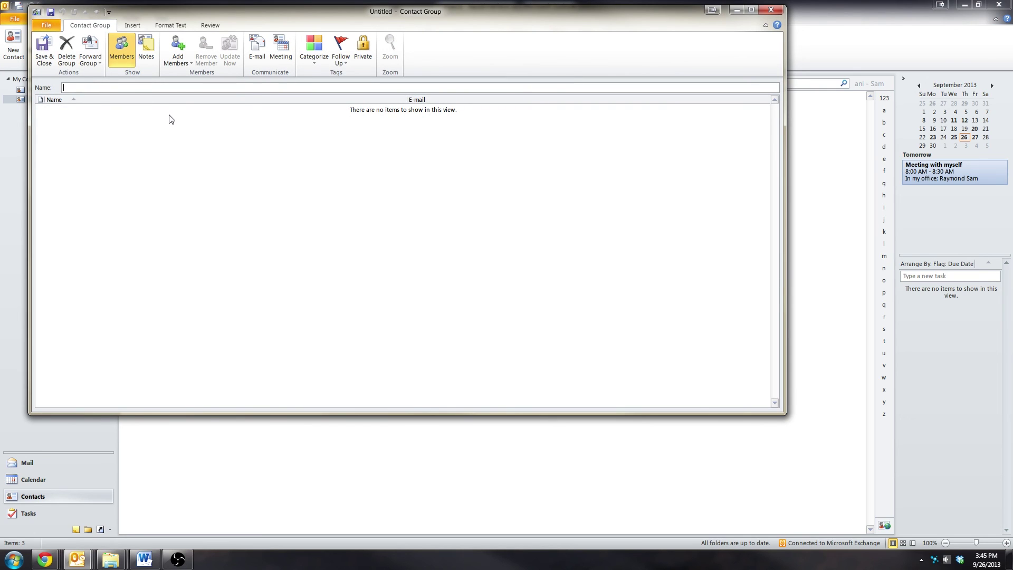
{"action": "type", "text": "Me, myself and I"}
{"action": "left_click", "coordinate": [189, 51]}
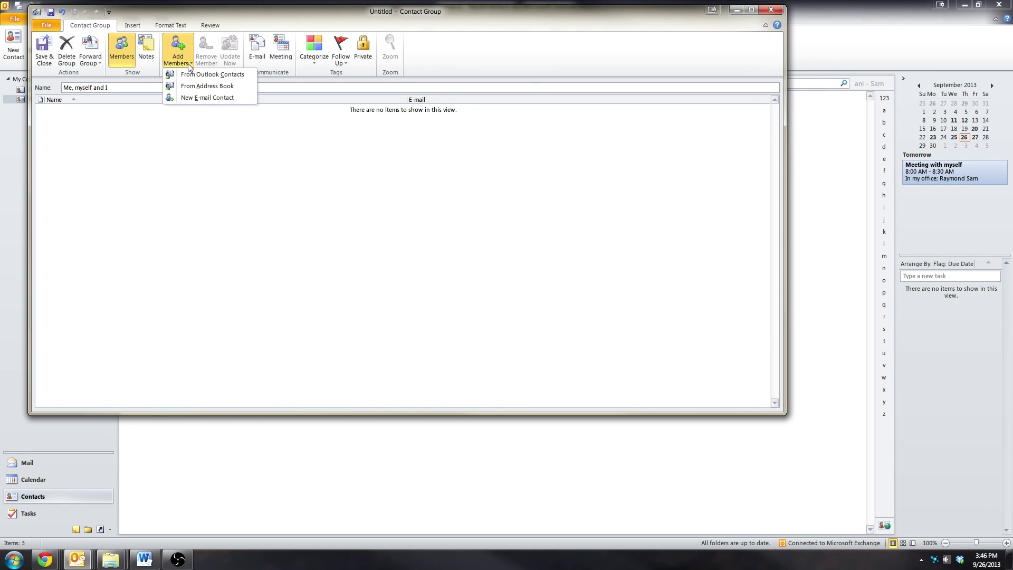
{"action": "left_click", "coordinate": [191, 74]}
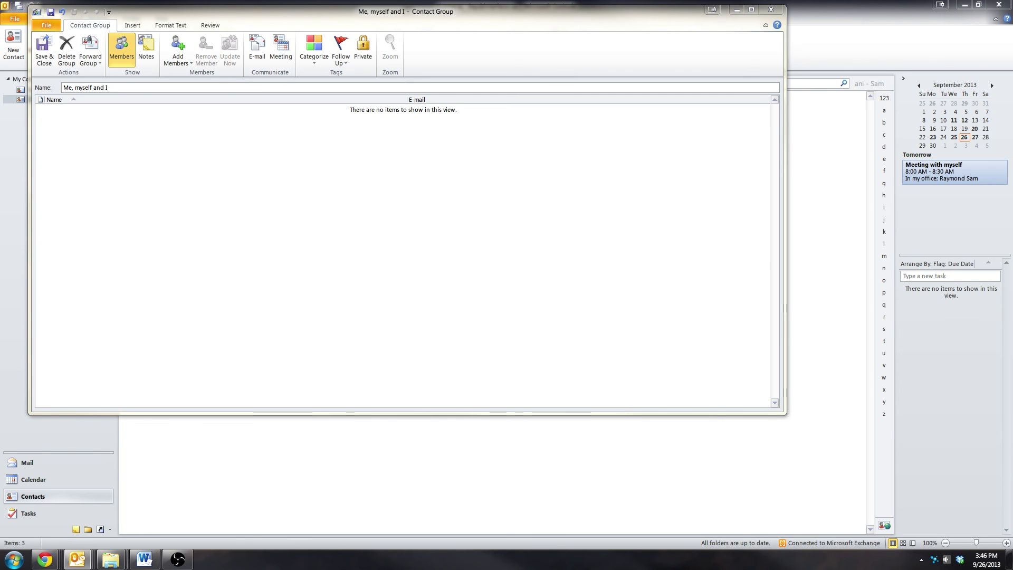
{"action": "left_click_drag", "start_coordinate": [86, 183], "coordinate": [436, 185]}
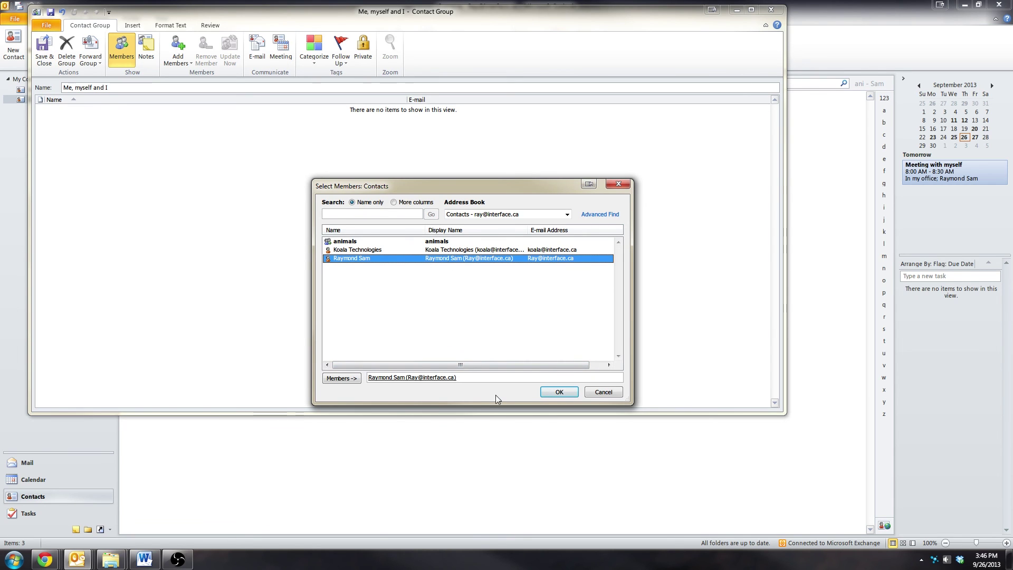
{"action": "left_click", "coordinate": [494, 214]}
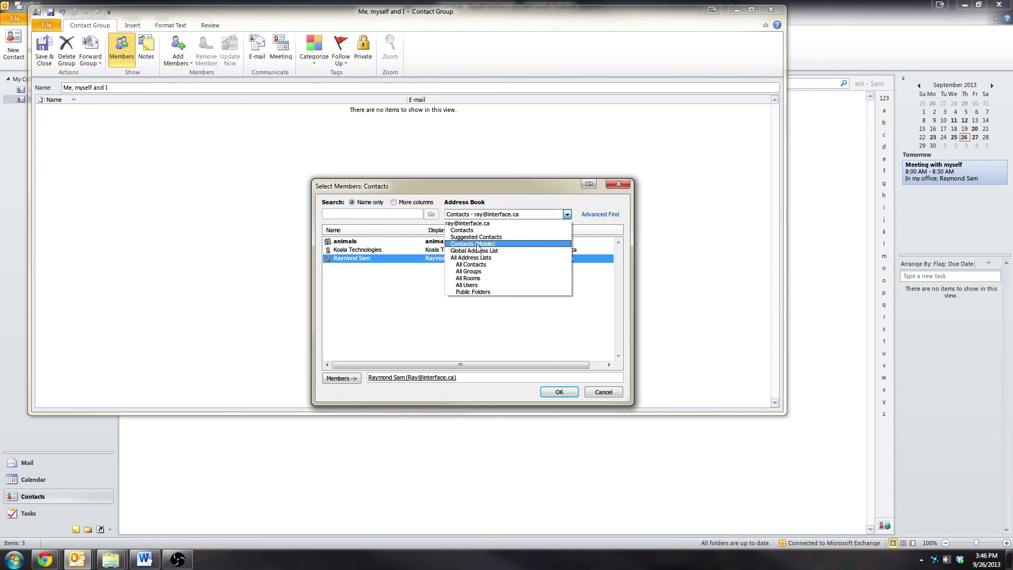
{"action": "left_click", "coordinate": [565, 391]}
{"action": "left_click", "coordinate": [565, 390]}
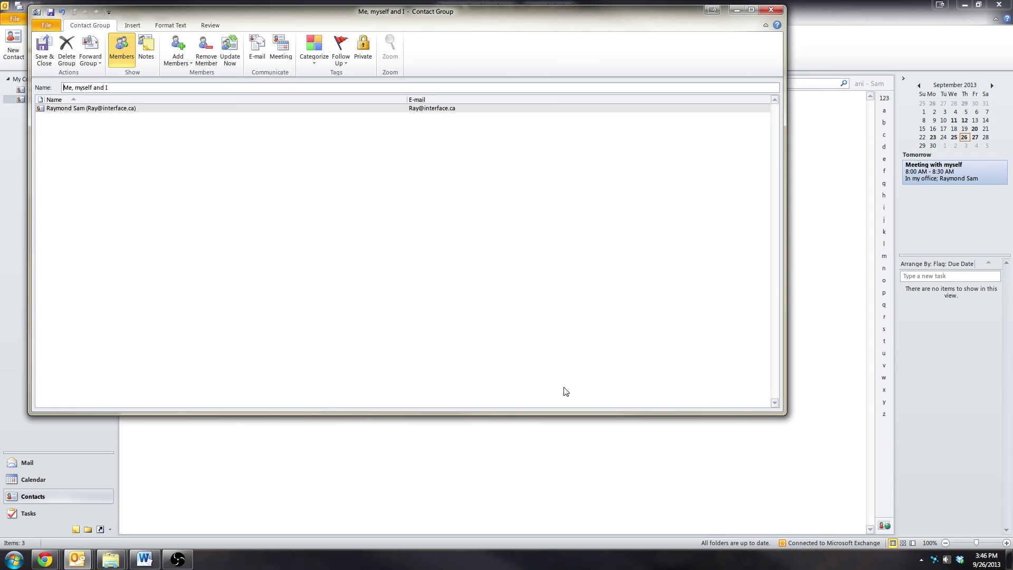
{"action": "left_click", "coordinate": [175, 62]}
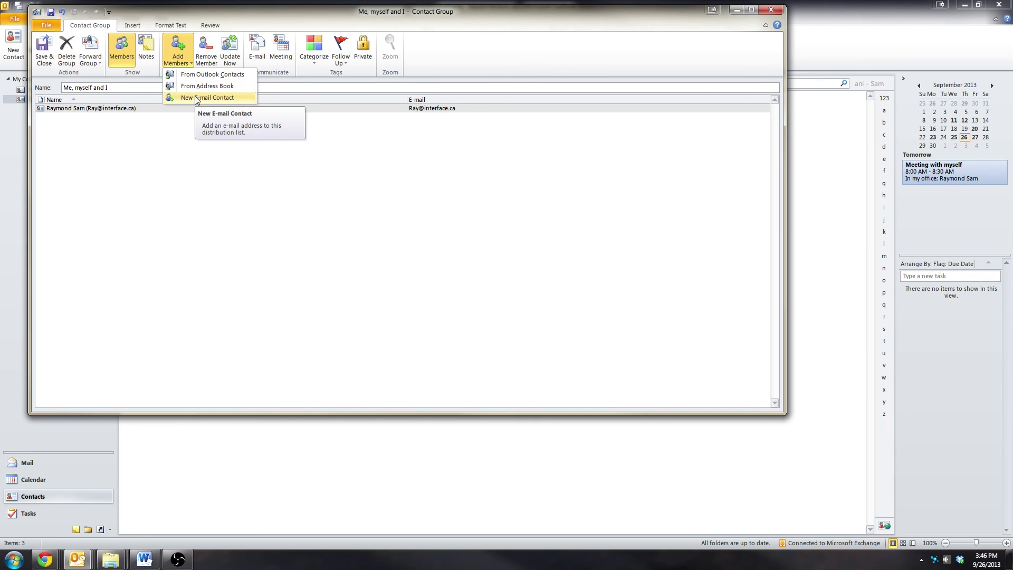
{"action": "left_click", "coordinate": [182, 209]}
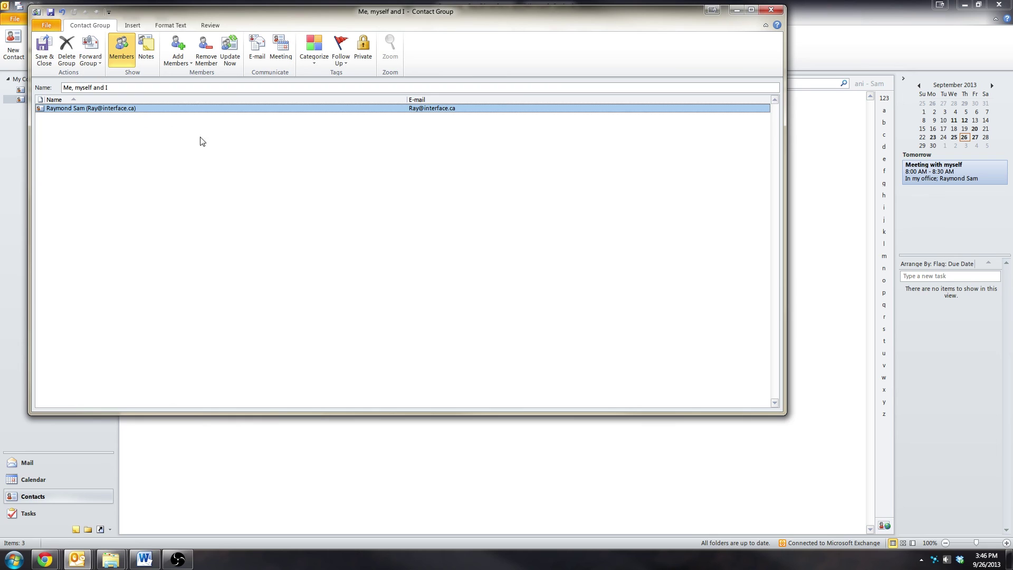
{"action": "left_click", "coordinate": [44, 48]}
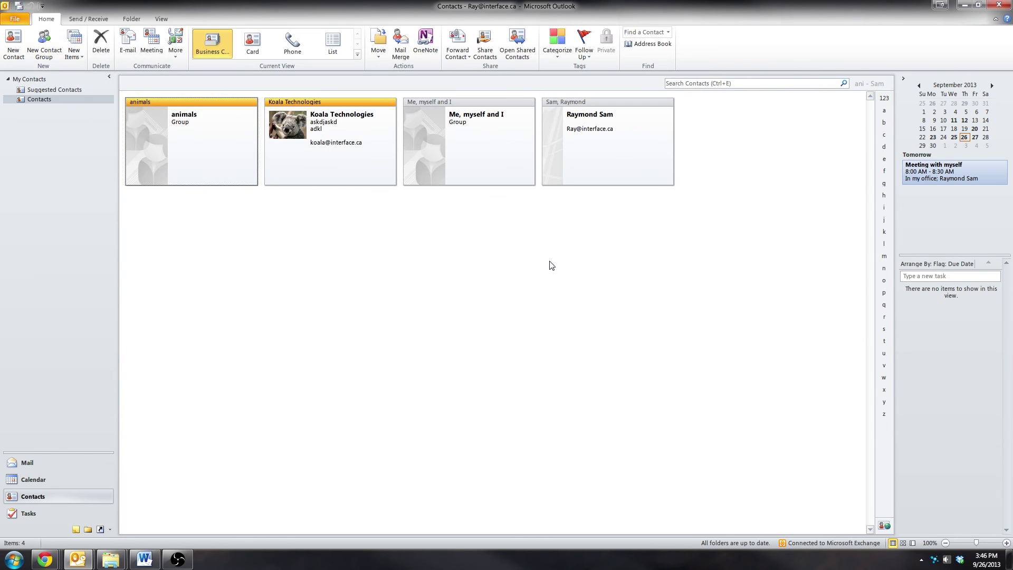
{"action": "left_click", "coordinate": [504, 149]}
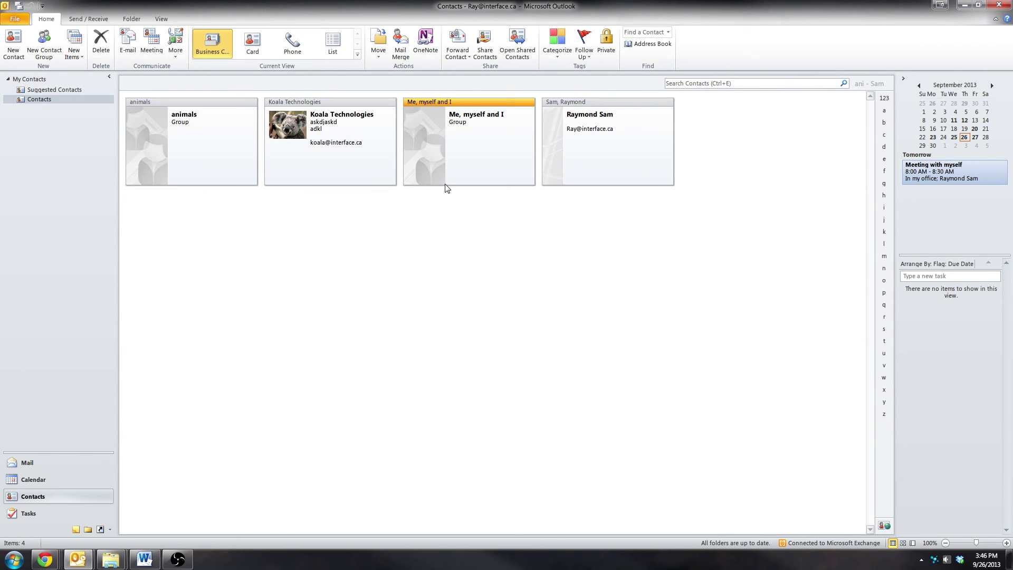